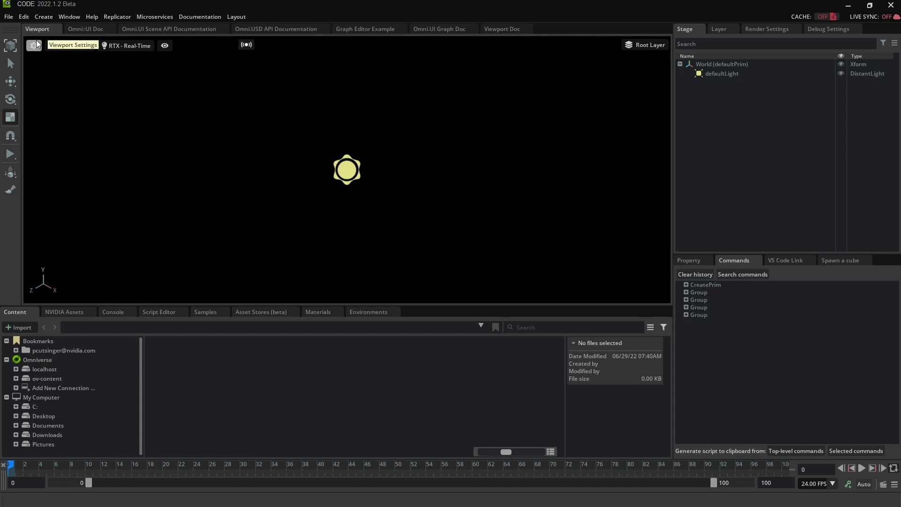
Open the Extensions manager's search-path settings and add a new empty user search path.
left_click(72, 18)
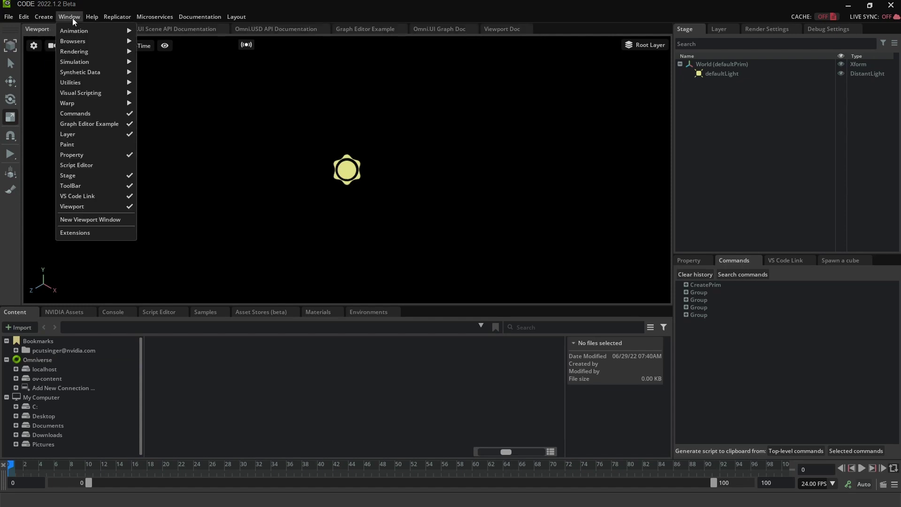
mouse_move(73, 74)
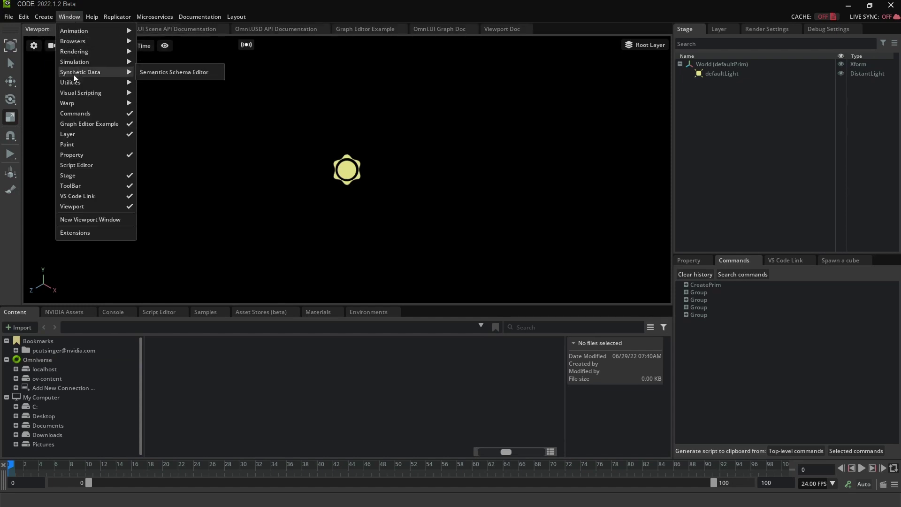
left_click(88, 232)
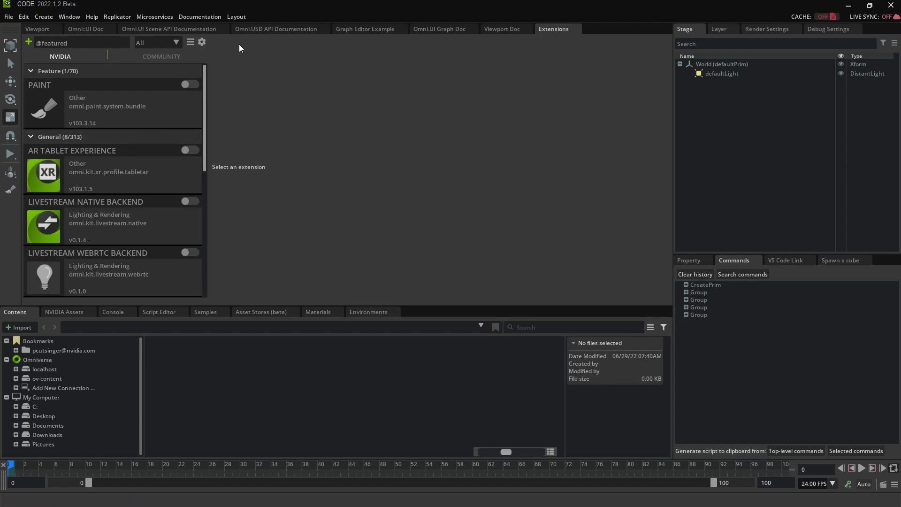
left_click(202, 43)
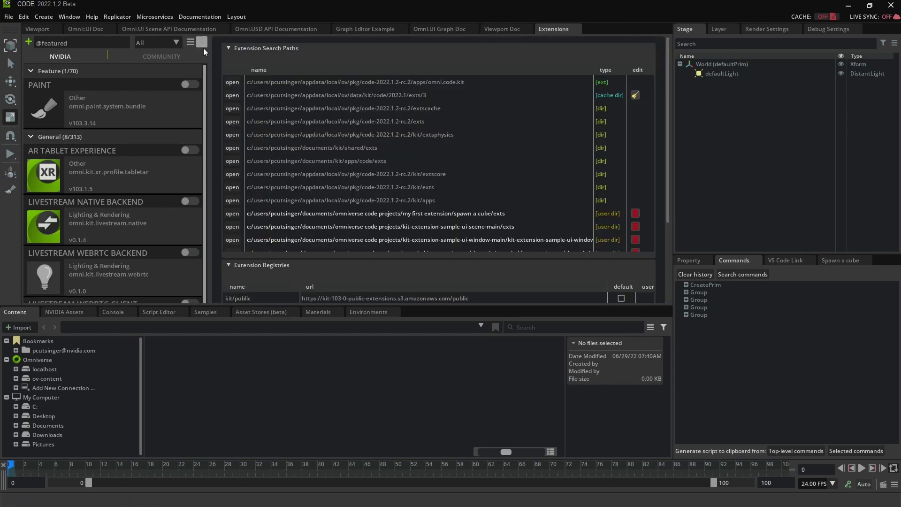
scroll(370, 131, "down", 1)
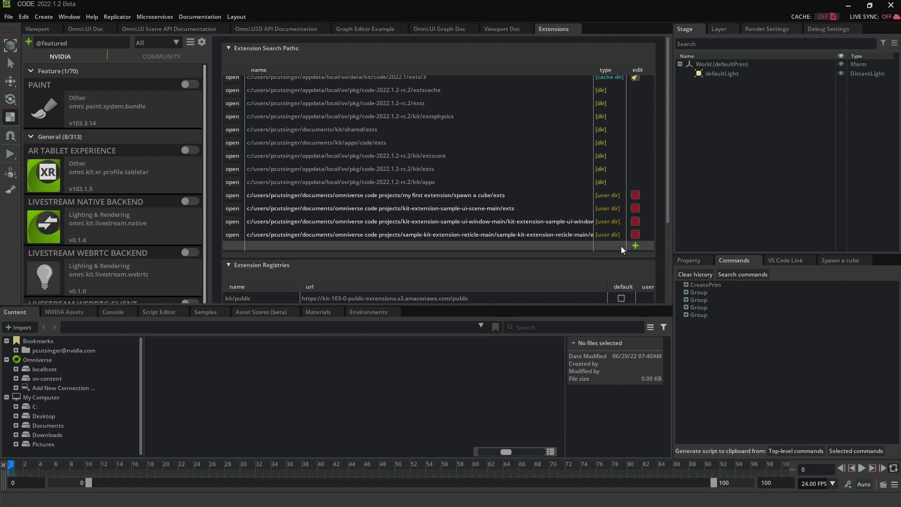
left_click(635, 245)
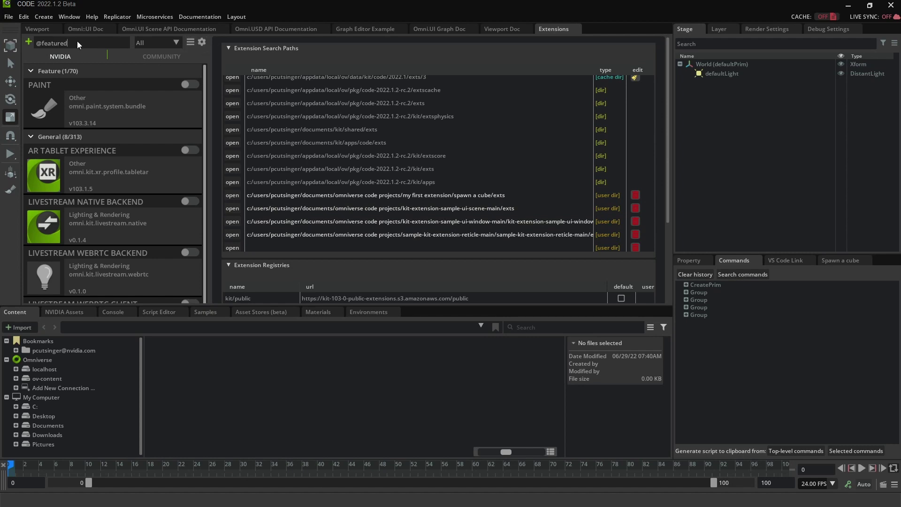
Search extensions for 'reti', enable Sample Viewport Reticle, and return to the Viewport.
left_click_drag(77, 40, 11, 45)
type("reti")
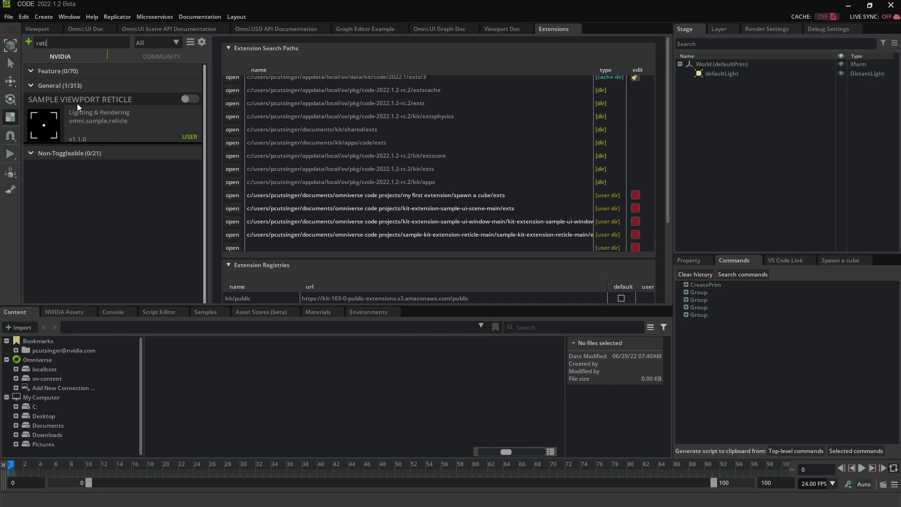
left_click(190, 100)
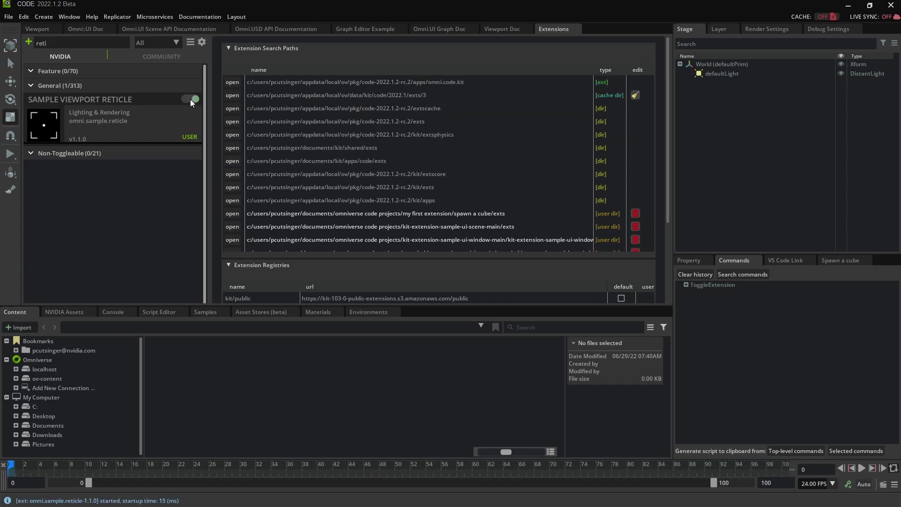
left_click(42, 30)
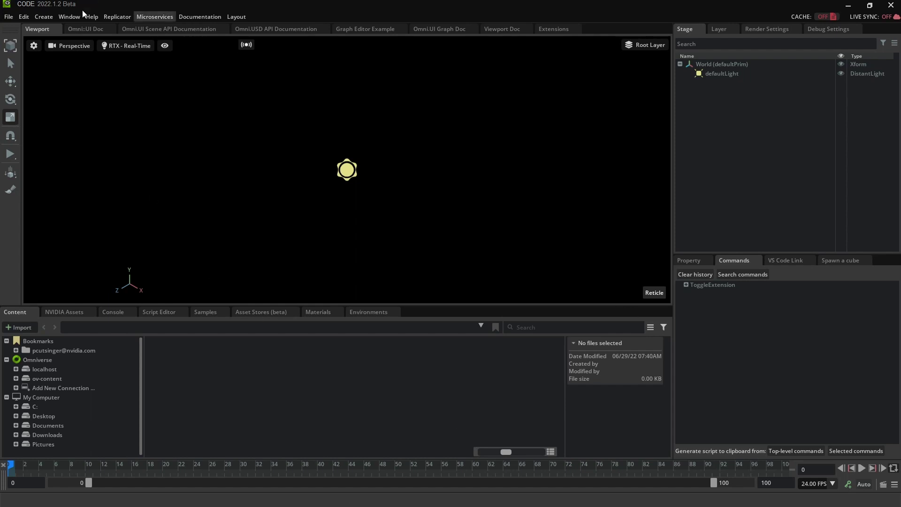
Glance at the Reticle overlay options, then show the Samples browser listing Astronaut, Attic_NVIDIA and Flight.
left_click(66, 16)
left_click(66, 16)
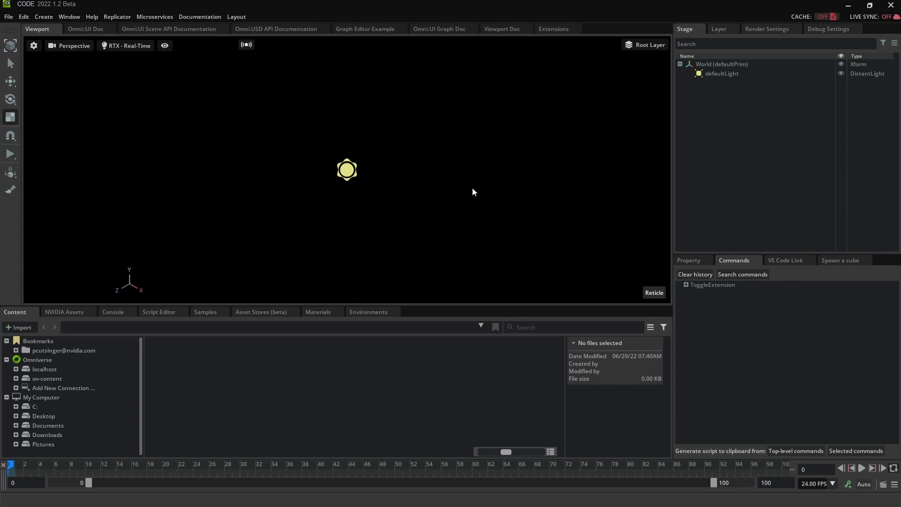
left_click(653, 292)
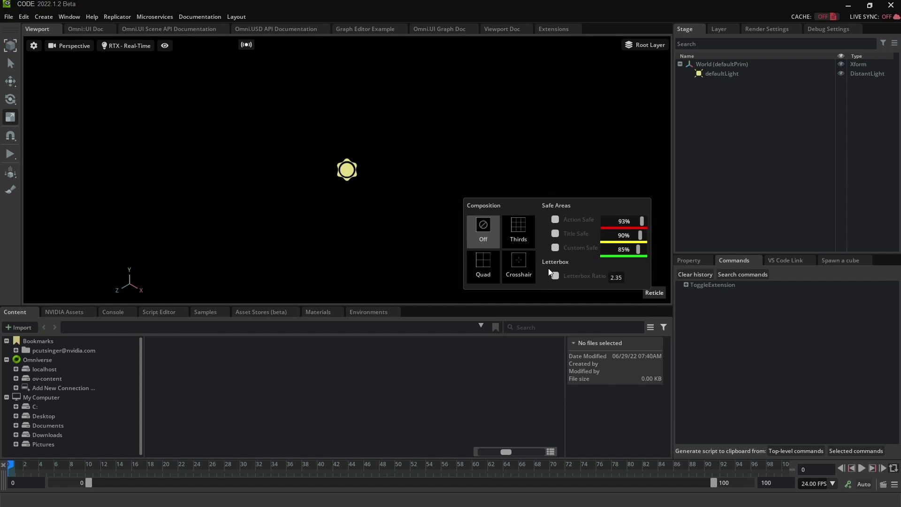
left_click(407, 190)
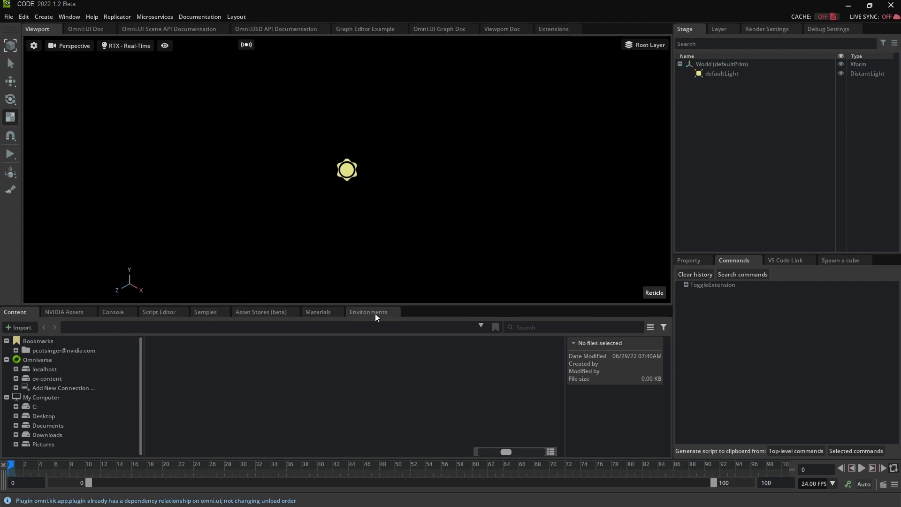
left_click(211, 312)
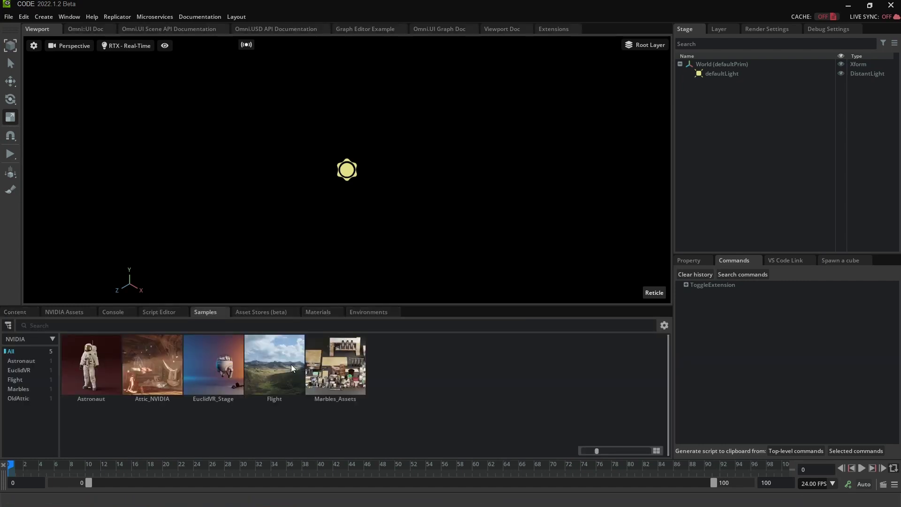
Load the Astronaut sample stage, answering the save prompt, and zoom out on the astronaut.
left_click(93, 359)
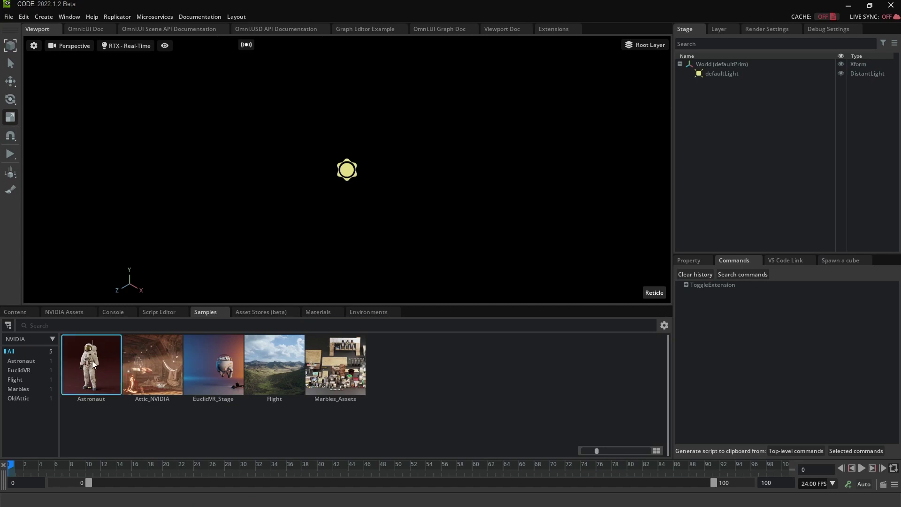
double_click(92, 360)
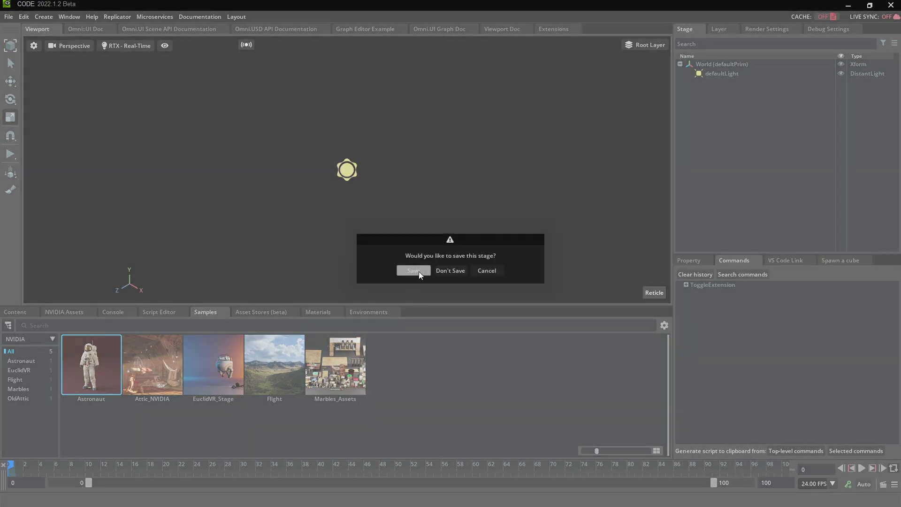
left_click(441, 272)
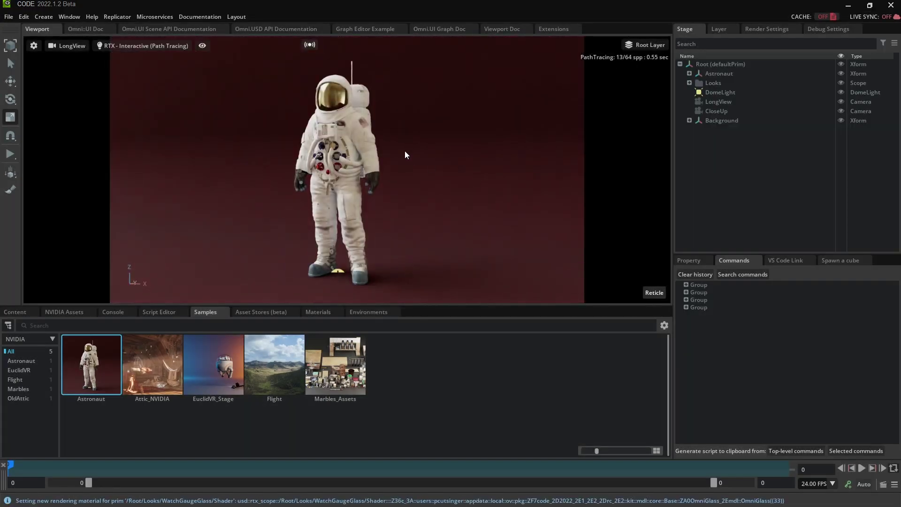
scroll(424, 153, "down", 10)
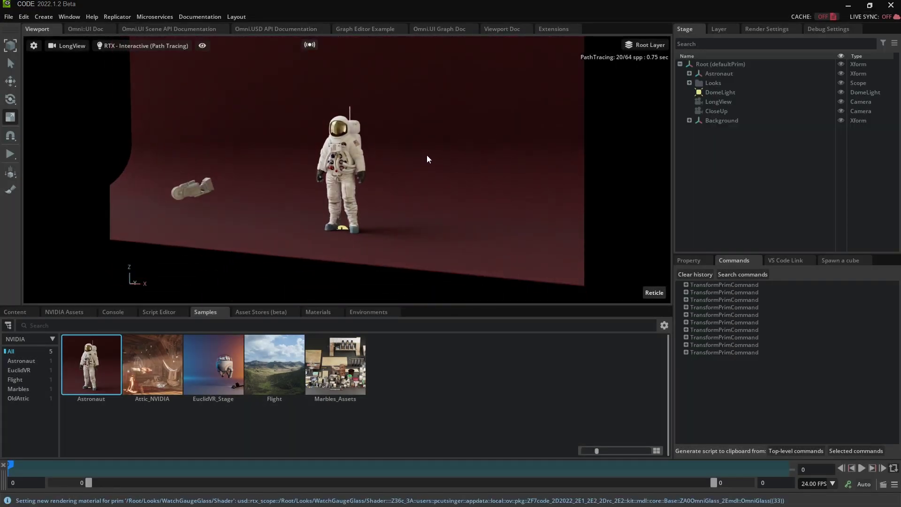
scroll(426, 155, "down", 3)
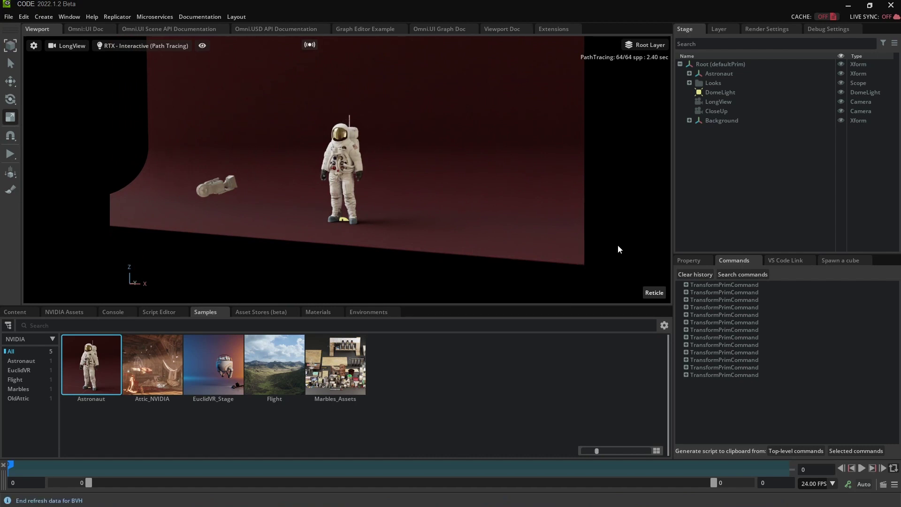
Preview Thirds, Quad and Crosshair composition overlays while orbiting, ending on the rule-of-thirds grid.
left_click(653, 293)
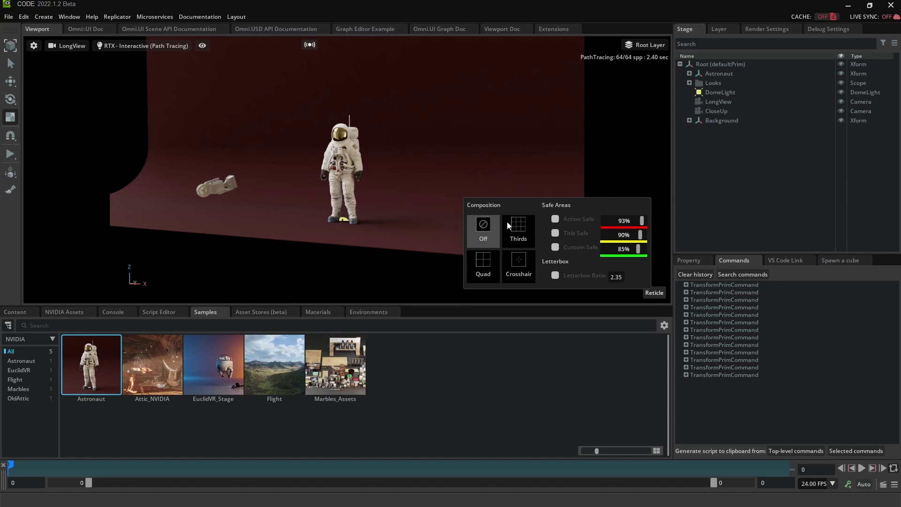
left_click(518, 230)
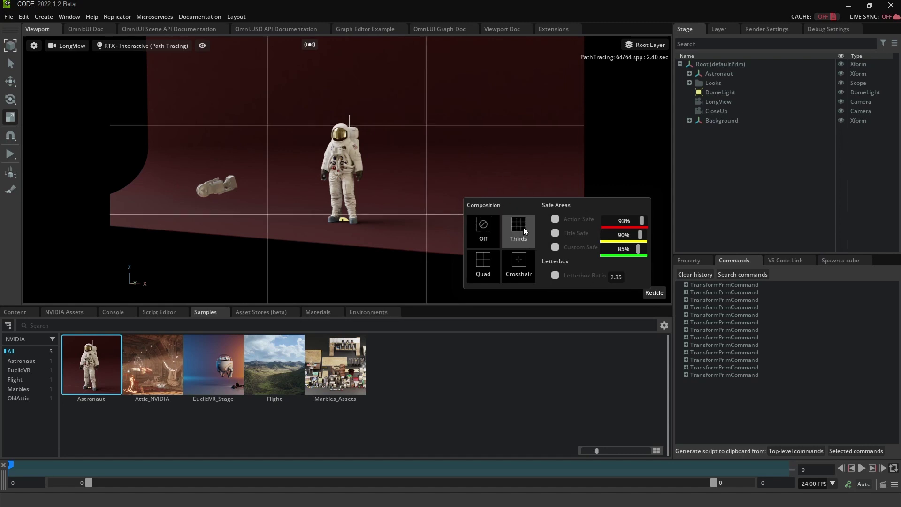
mouse_move(378, 263)
right_mouse_down()
mouse_move(369, 284)
mouse_move(427, 264)
mouse_move(413, 262)
right_mouse_up()
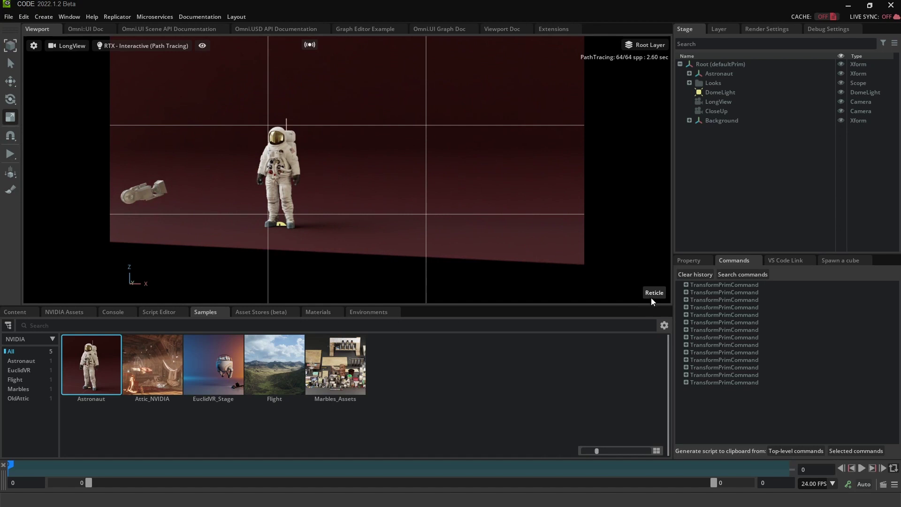
mouse_move(650, 297)
left_click(487, 271)
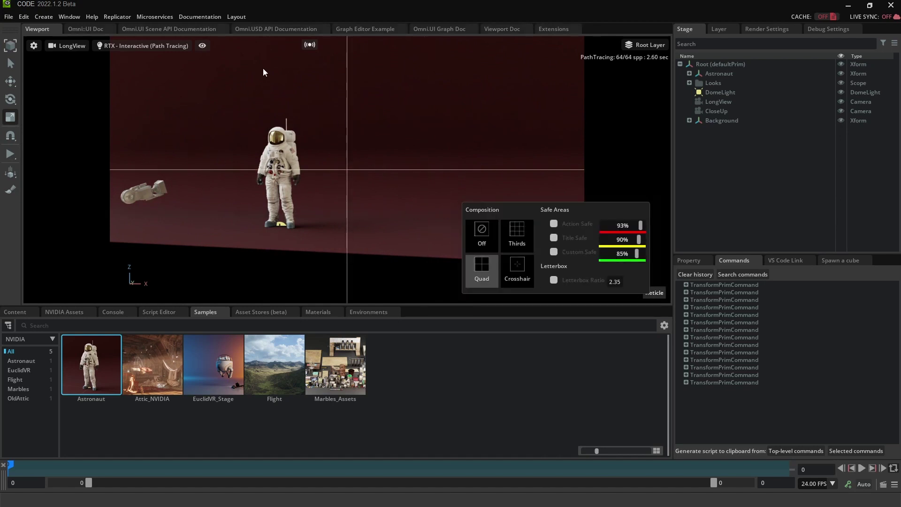
left_click(521, 268)
mouse_move(376, 188)
left_mouse_down("alt")
mouse_move(384, 227)
mouse_move(430, 238)
mouse_move(364, 185)
mouse_move(341, 202)
mouse_move(361, 205)
mouse_move(361, 225)
mouse_move(397, 220)
left_mouse_up("alt")
left_click(654, 292)
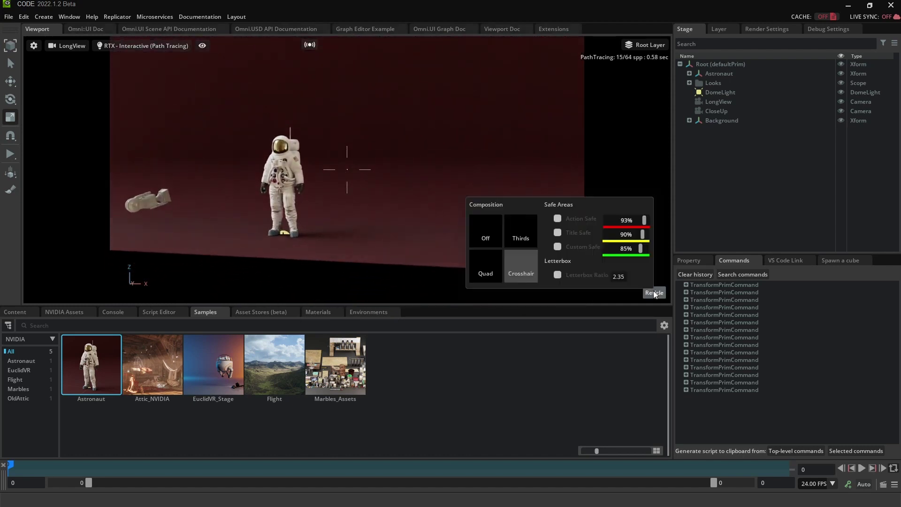
left_click(519, 229)
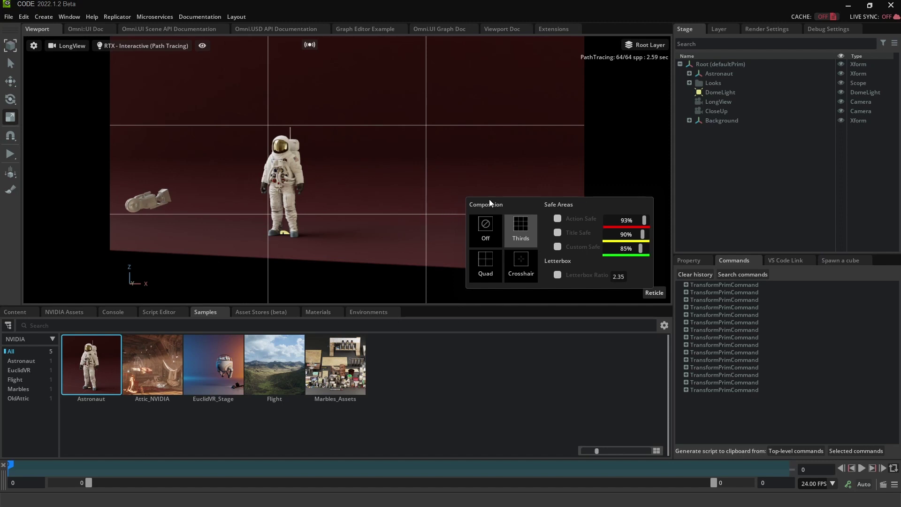
Show safe-area frames: Action Safe at 85%, Title Safe at 70%, Custom Safe at 95%.
left_click(558, 219)
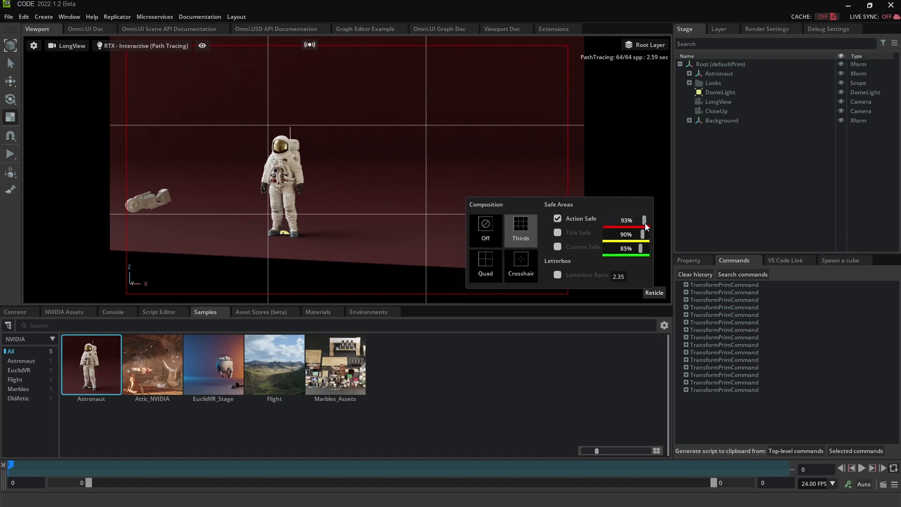
left_click_drag(646, 227, 641, 227)
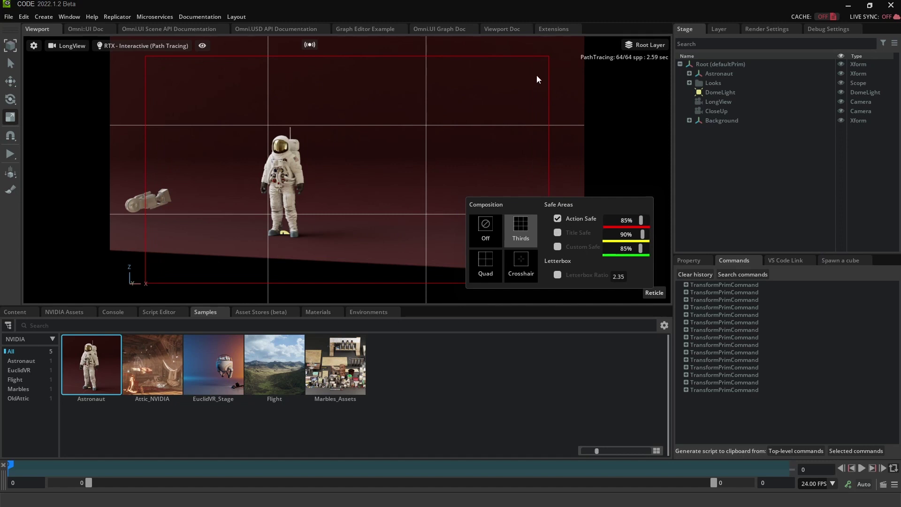
left_click(559, 233)
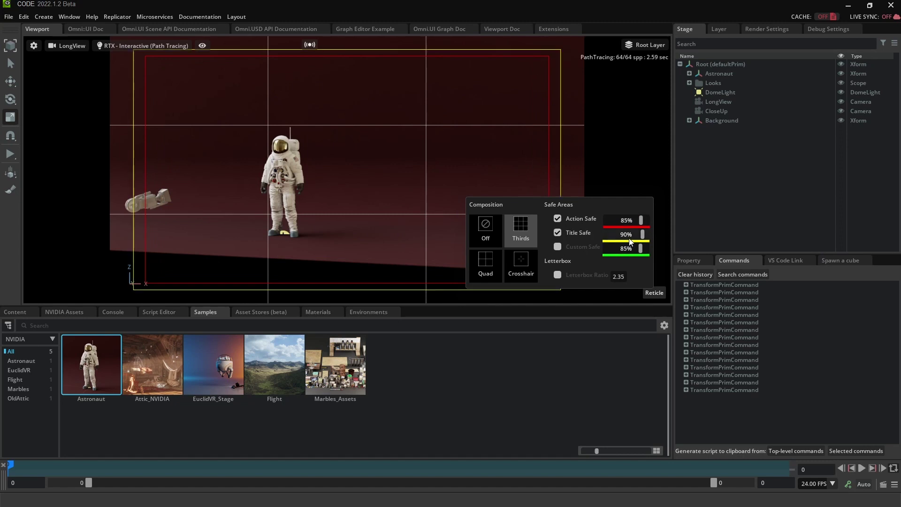
left_click_drag(641, 235, 647, 253)
left_click(557, 247)
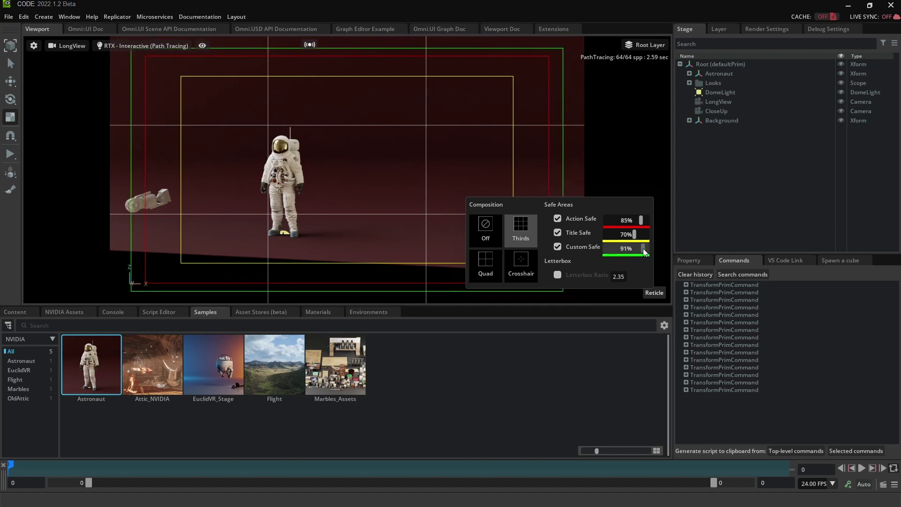
left_click_drag(644, 252, 646, 253)
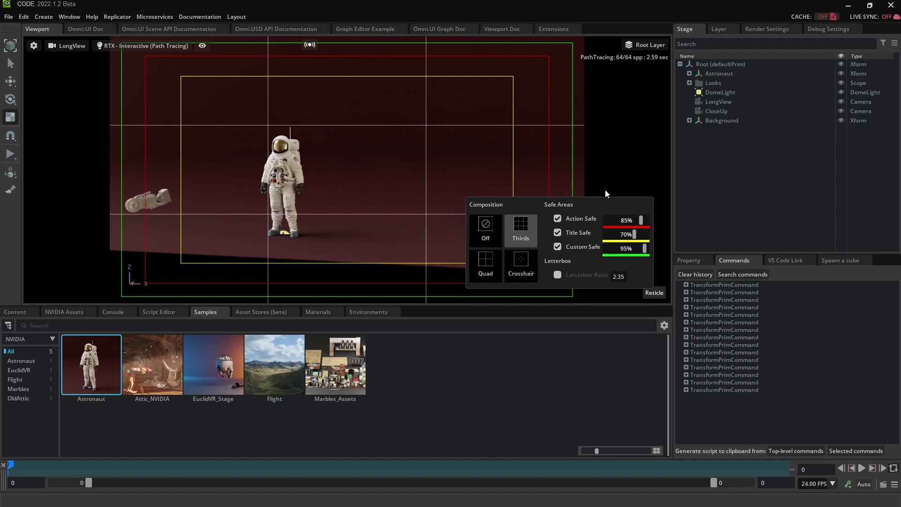
Hide the title-safe and action-safe frames and add letterbox bars to the viewport.
left_click(558, 232)
left_click(558, 218)
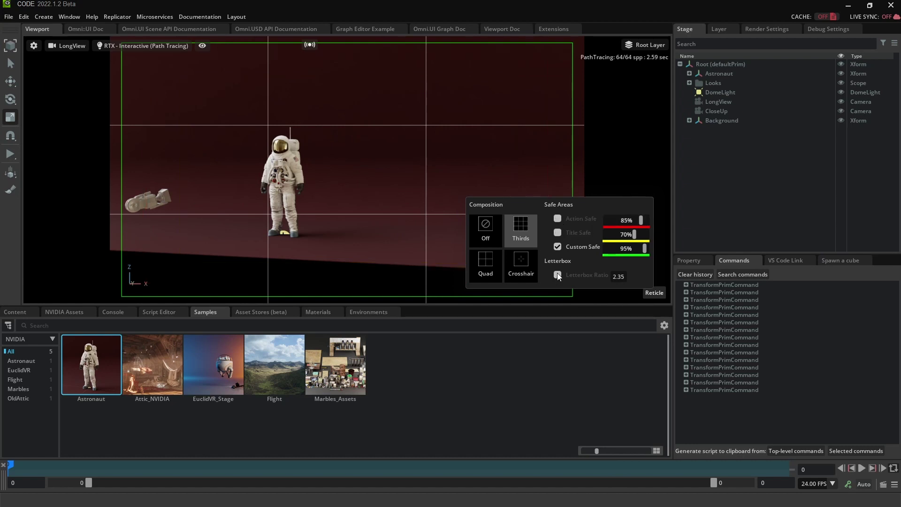
left_click(557, 275)
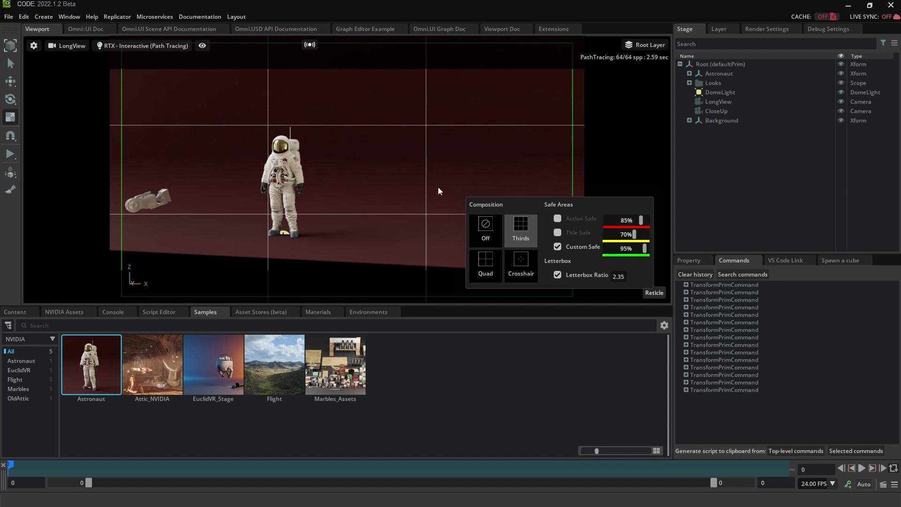
mouse_move(428, 183)
right_mouse_down()
mouse_move(420, 211)
mouse_move(432, 150)
mouse_move(424, 177)
mouse_move(435, 164)
mouse_move(410, 169)
mouse_move(436, 193)
right_mouse_up()
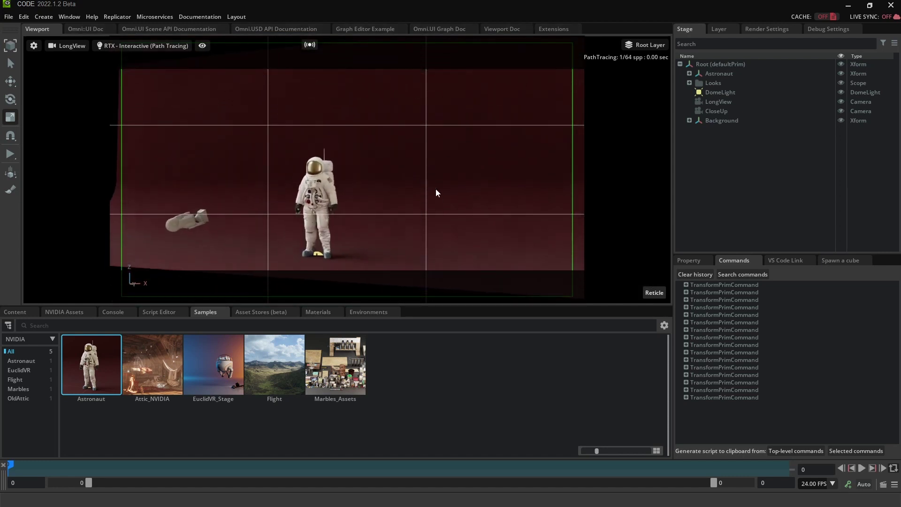
Turn off Custom Safe and letterbox, and show the thirds grid with only the red Action Safe frame.
left_click(654, 292)
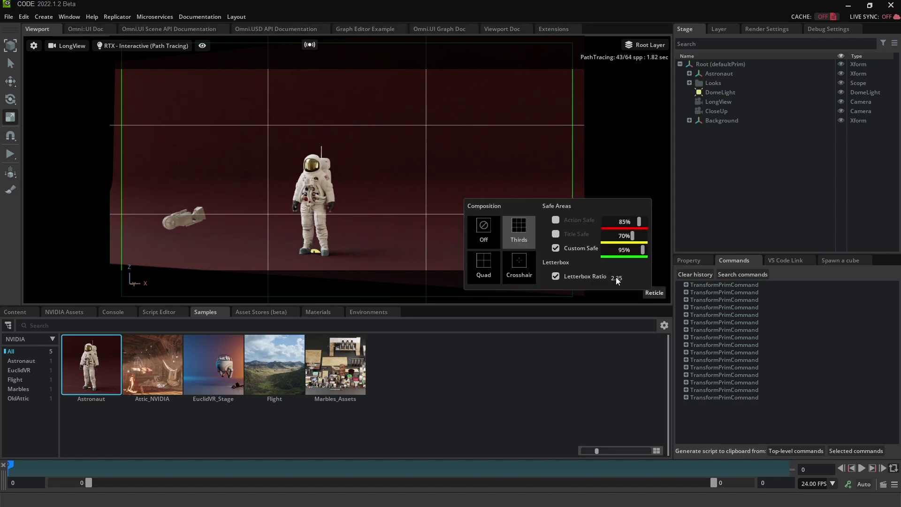
left_click(556, 248)
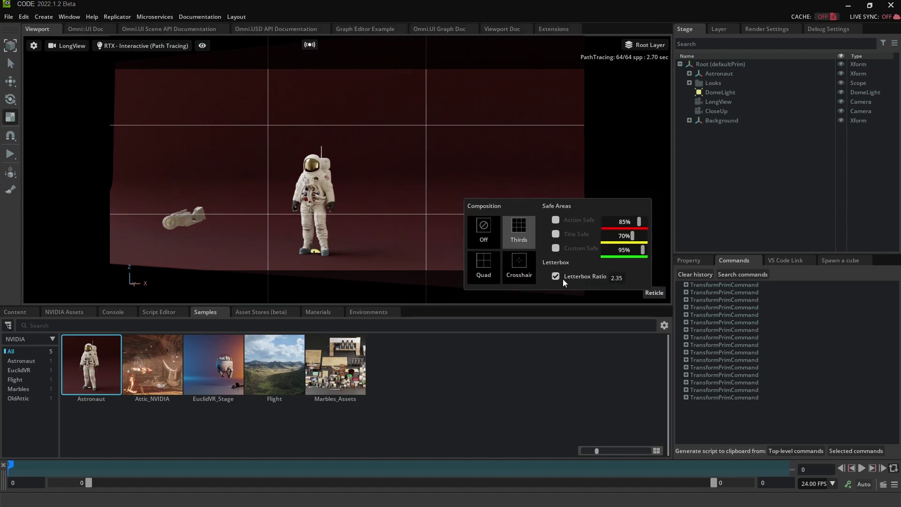
left_click(557, 276)
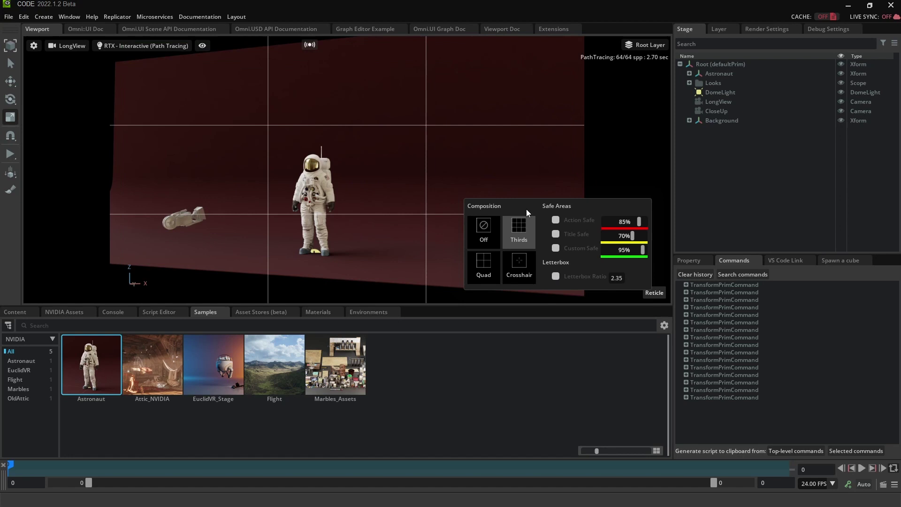
left_click(483, 235)
left_click(520, 241)
left_click(556, 220)
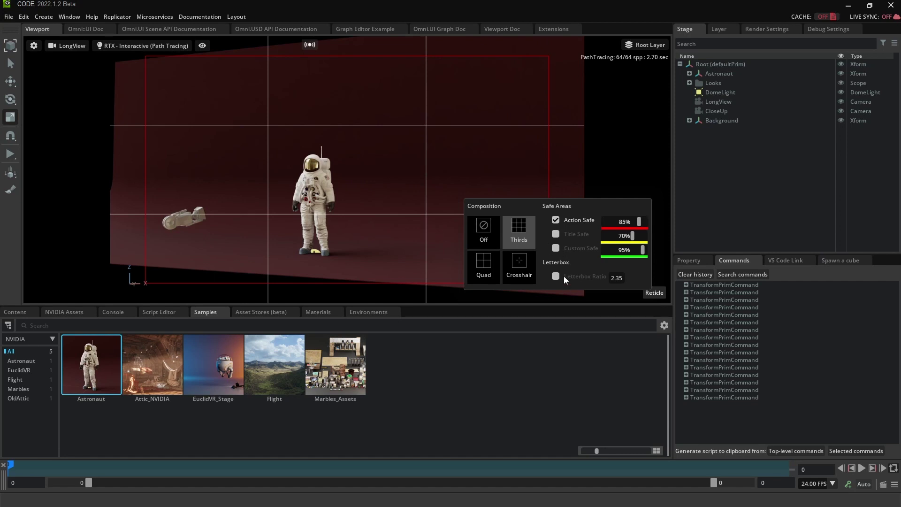
left_click(557, 234)
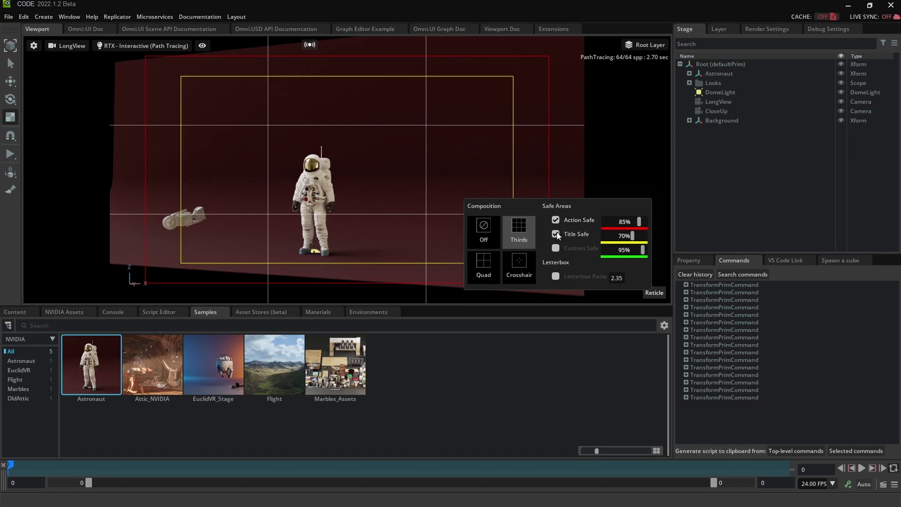
left_click(556, 234)
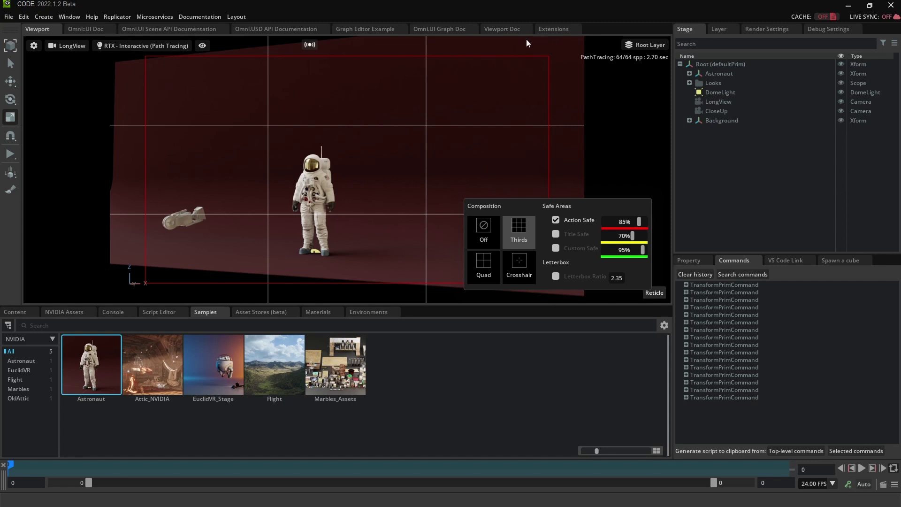
Bring up the Sample Viewport Reticle extension's overview page in the Extensions manager.
left_click(549, 28)
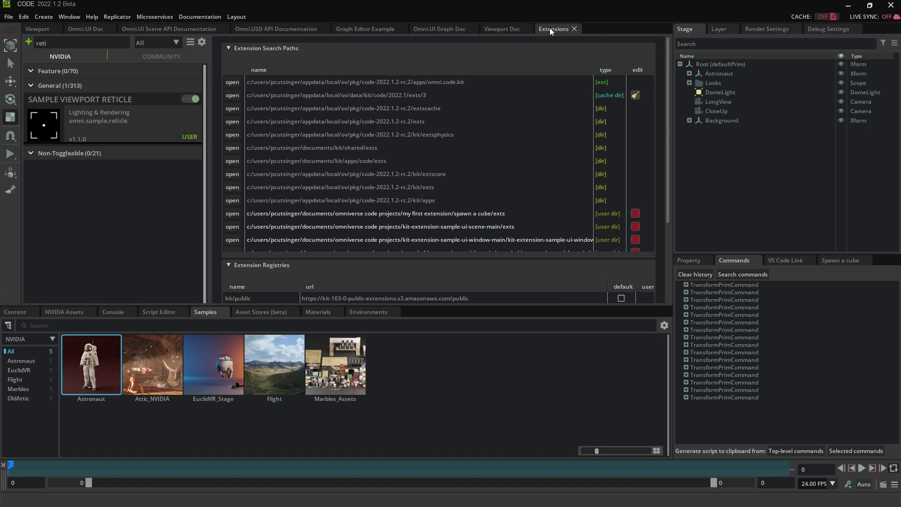
left_click(77, 17)
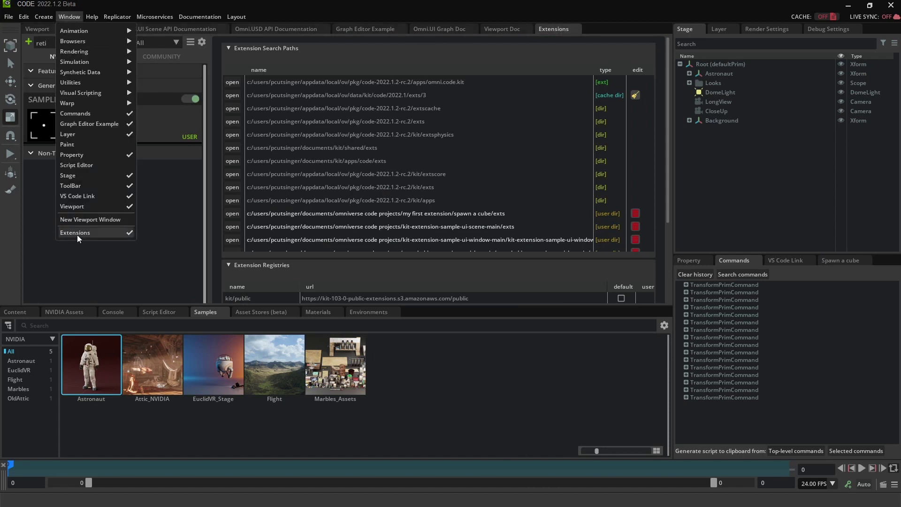
left_click(179, 188)
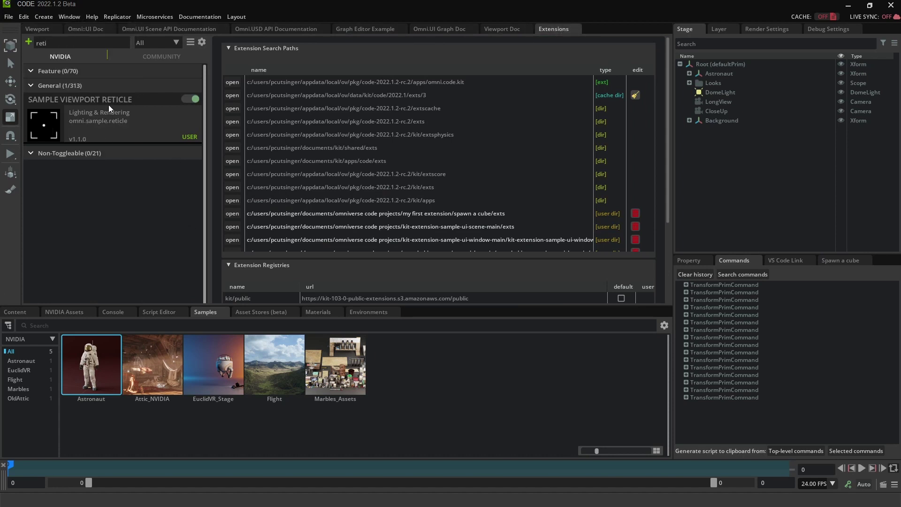
left_click(112, 118)
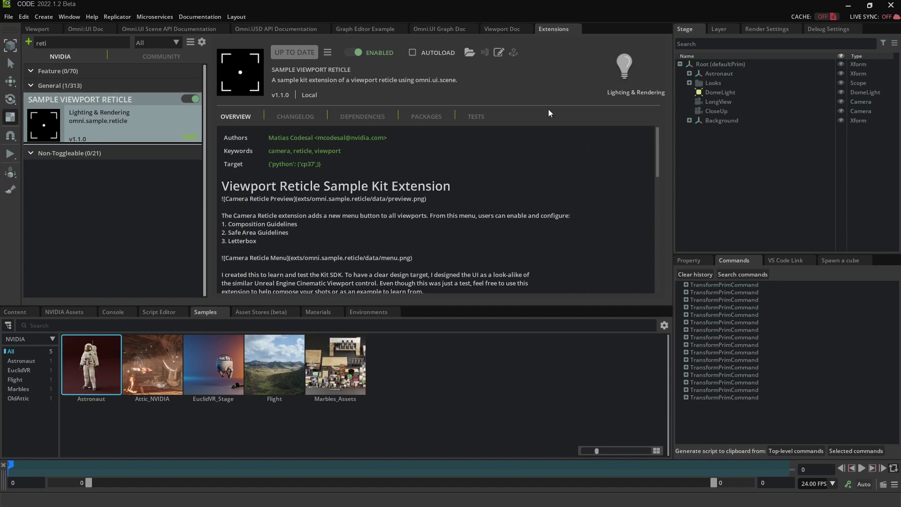
scroll(495, 169, "down", 3)
scroll(495, 168, "up", 3)
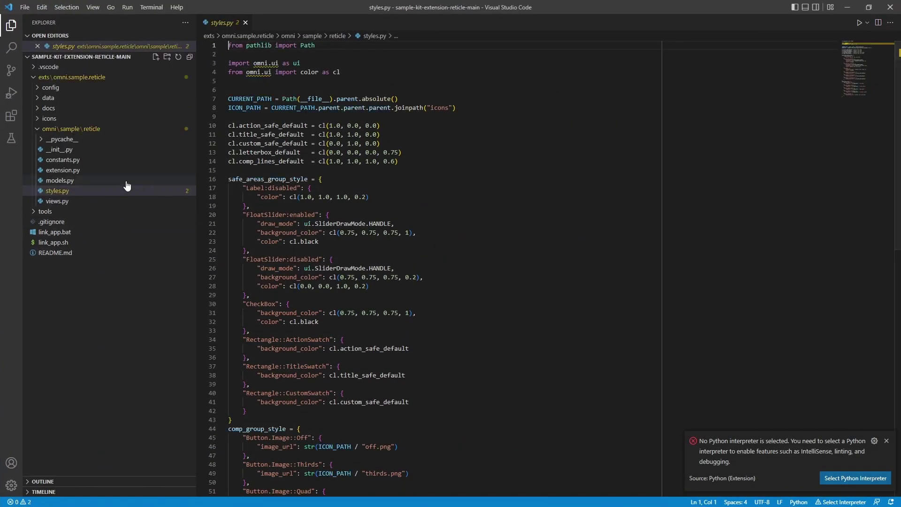
Review extension.py, models.py, views.py and styles.py in VS Code, then restore its window down.
left_click(62, 170)
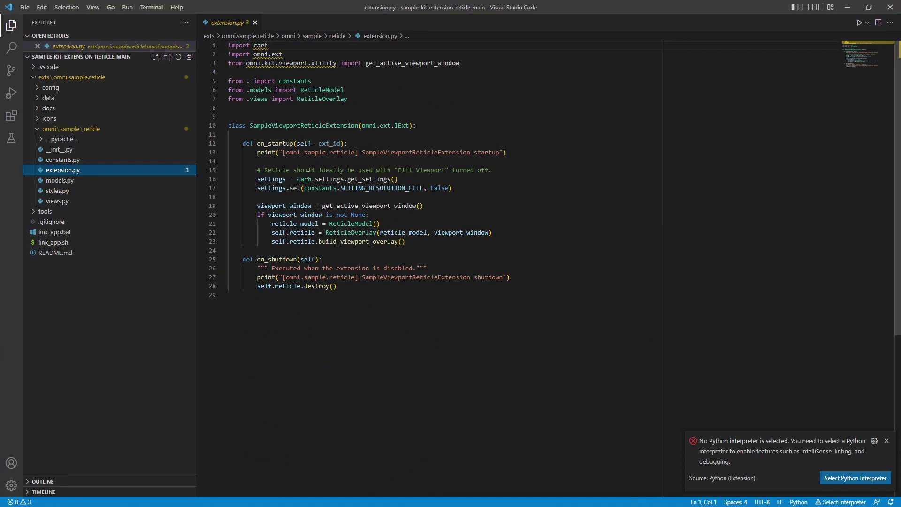
left_click(60, 180)
scroll(330, 183, "up", 2)
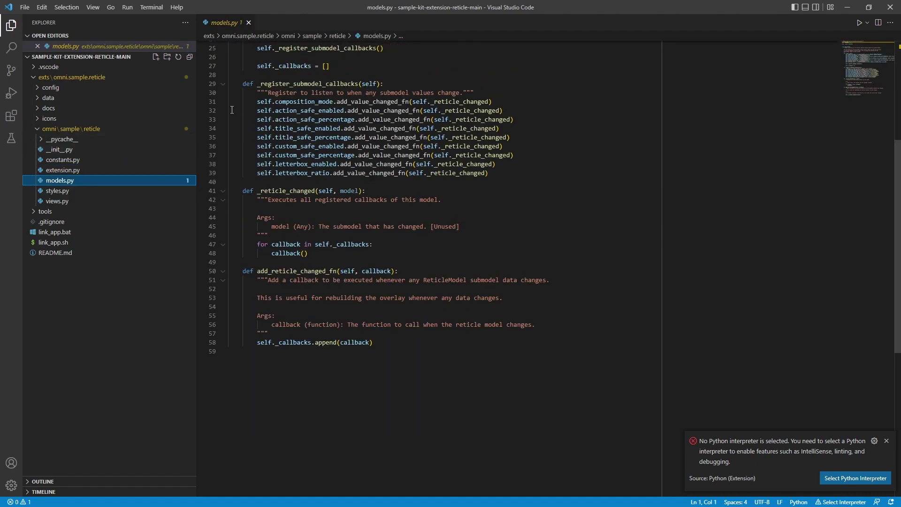
scroll(256, 102, "up", 7)
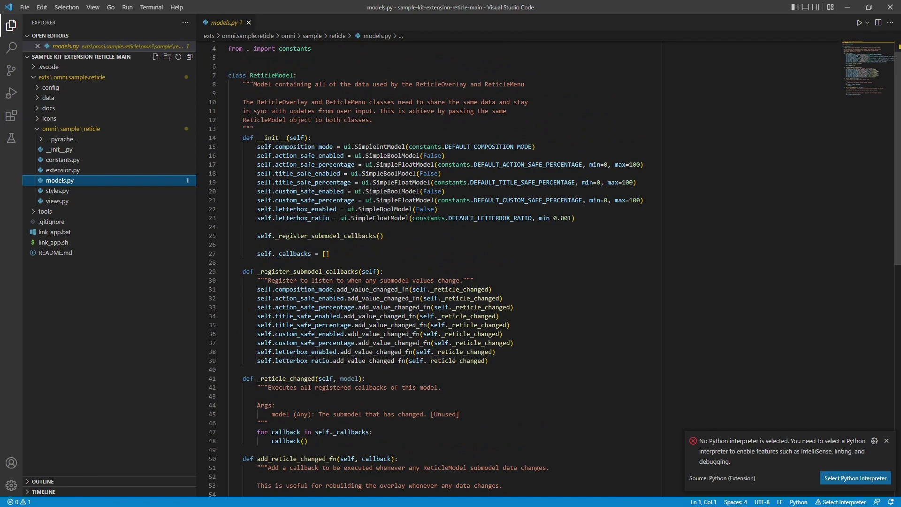
left_click(57, 201)
scroll(278, 233, "down", 8)
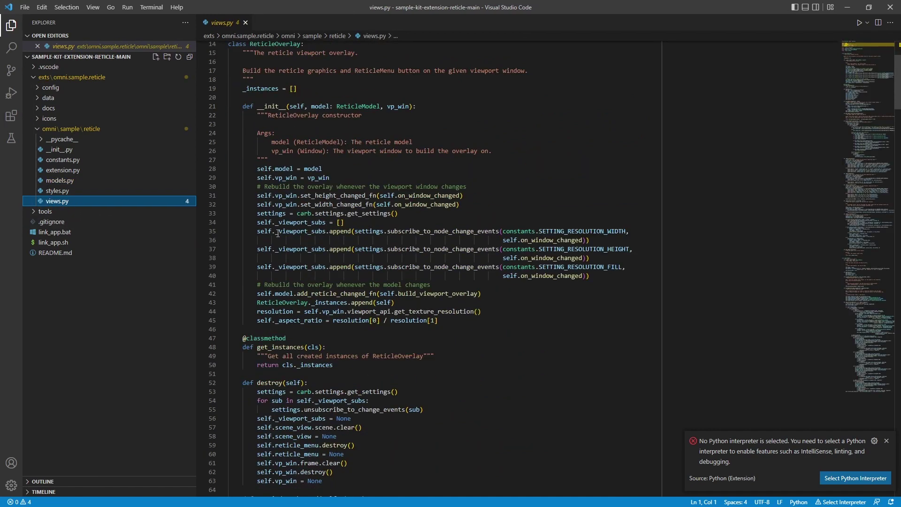
left_click(57, 190)
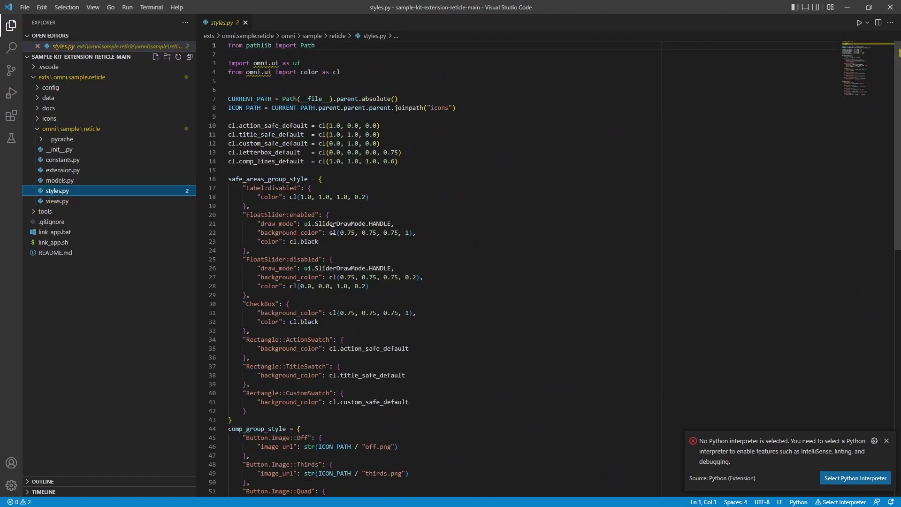
scroll(337, 234, "down", 3)
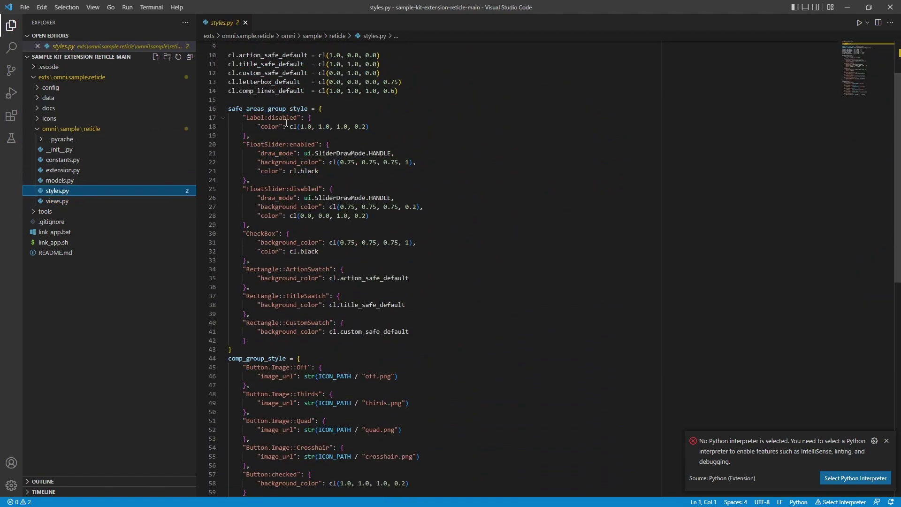
scroll(352, 212, "up", 3)
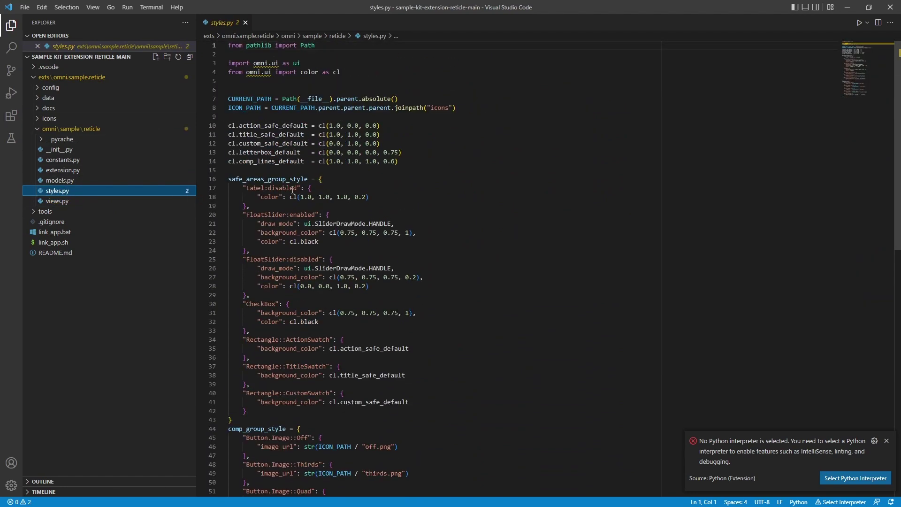
left_click(869, 7)
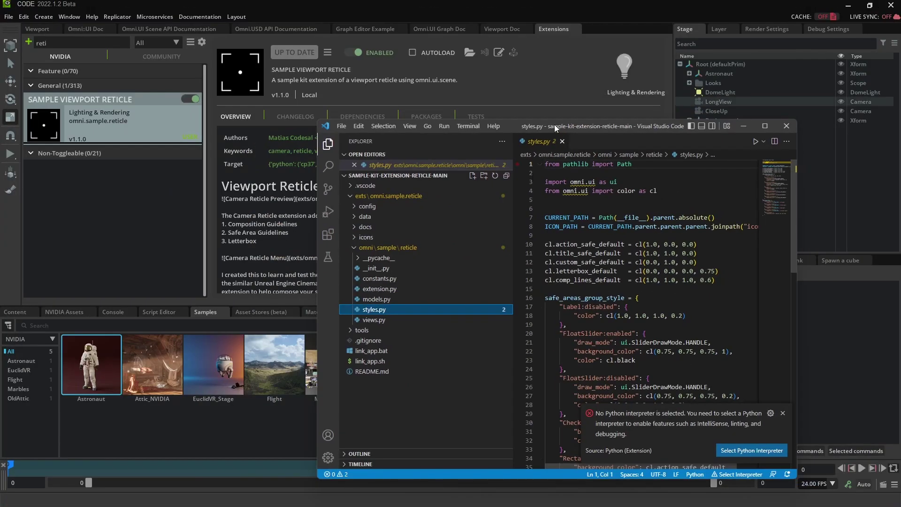
Back in Omniverse, search extensions for 'sce' and enable the Light Manipulator sample.
key("alt+Tab")
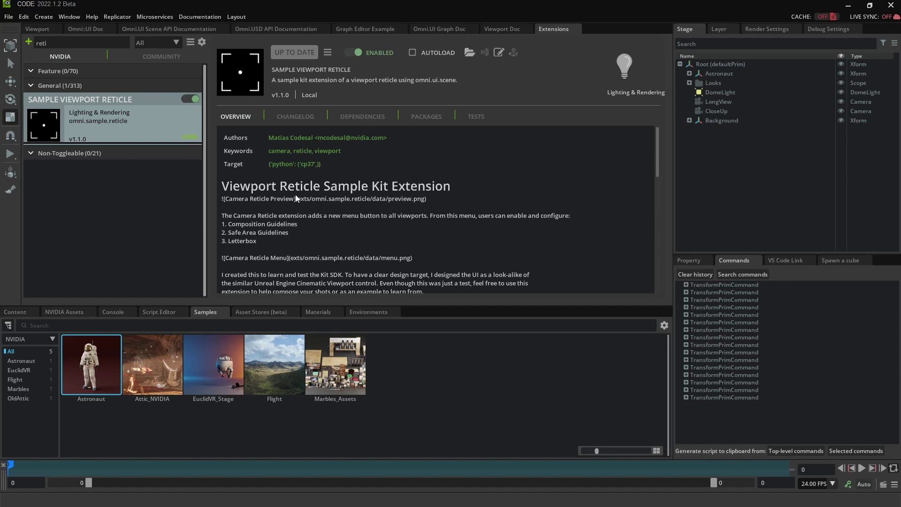
left_click(41, 43)
type("scene")
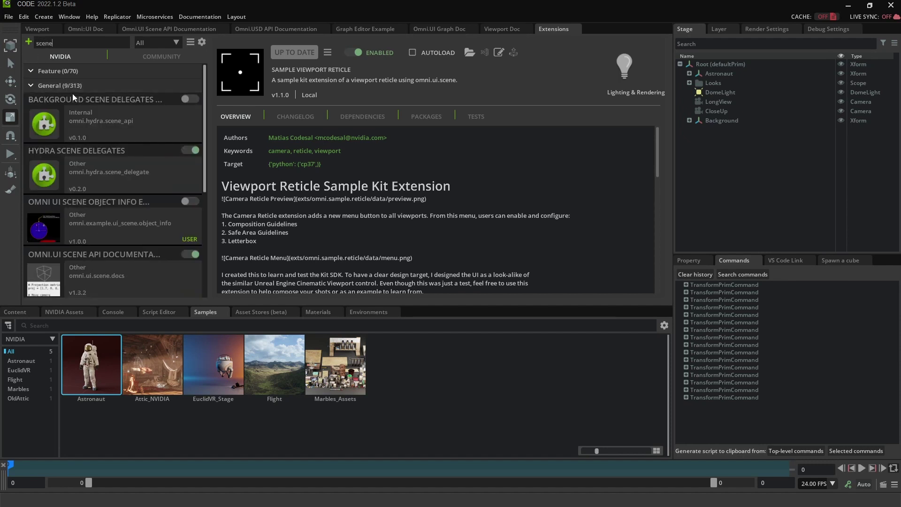
scroll(104, 134, "down", 4)
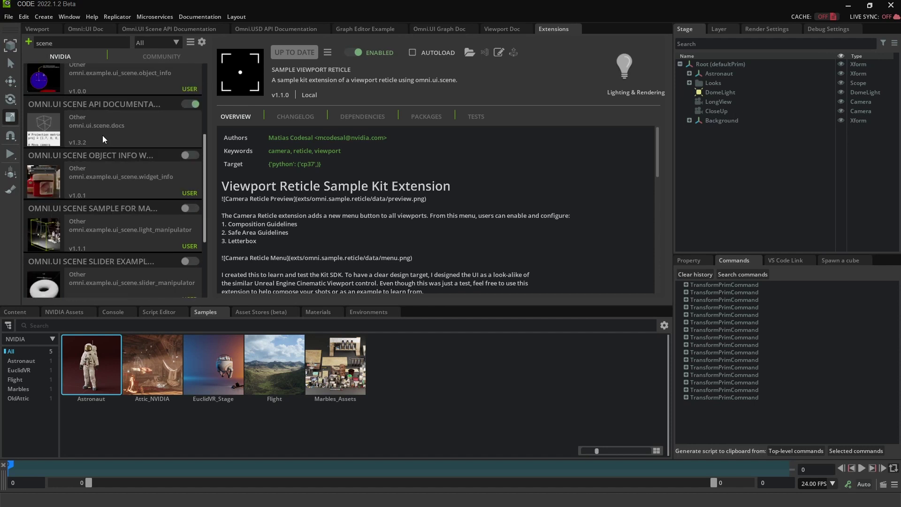
left_click(117, 224)
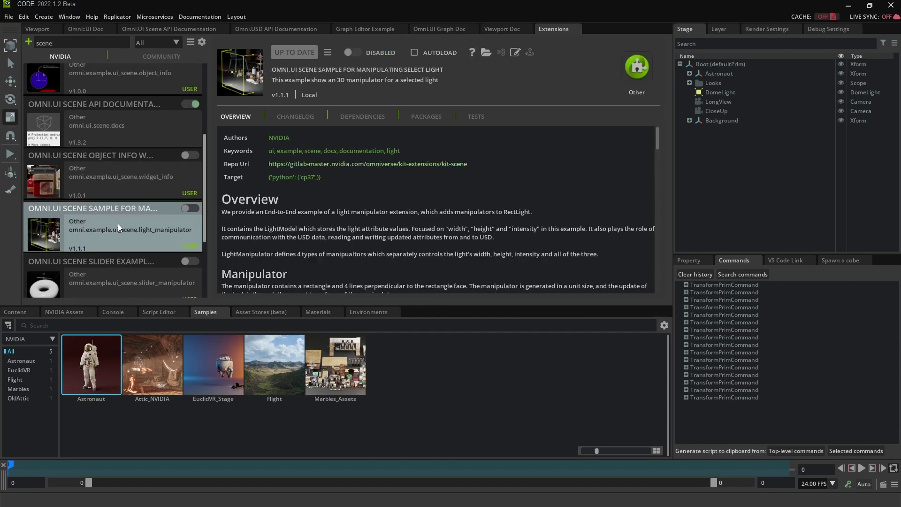
left_click(192, 208)
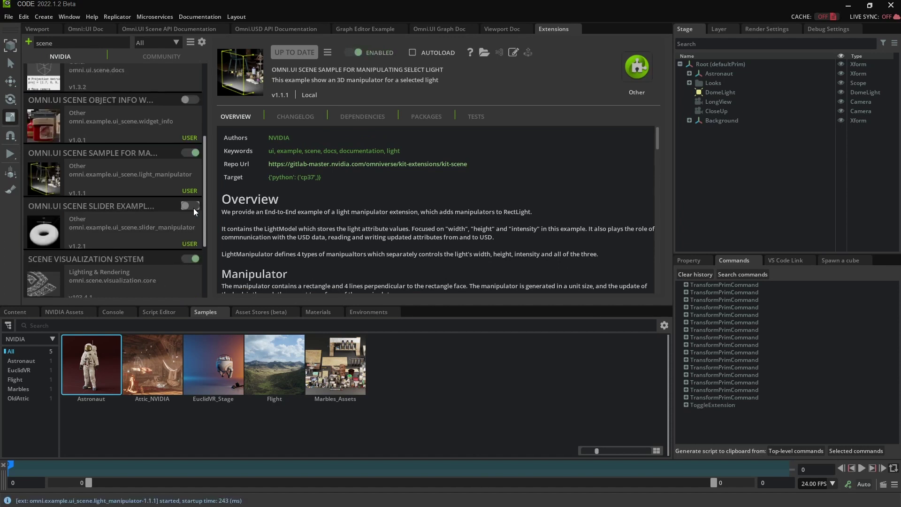
Start a new empty stage, discarding changes to the current one.
left_click(36, 29)
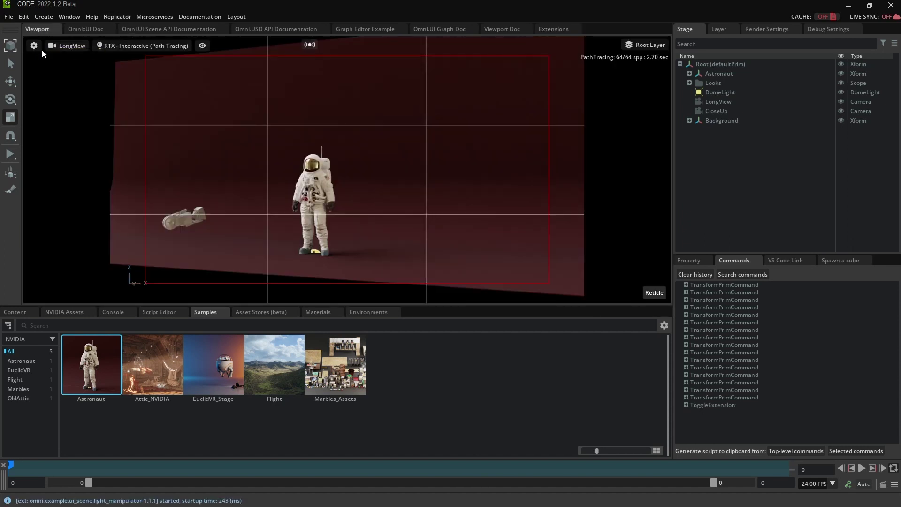
left_click(9, 16)
left_click(32, 31)
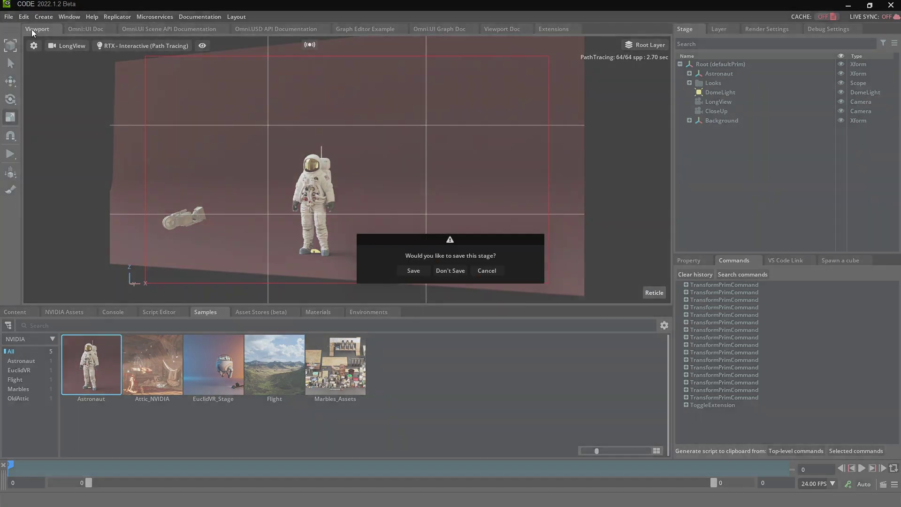
left_click(442, 271)
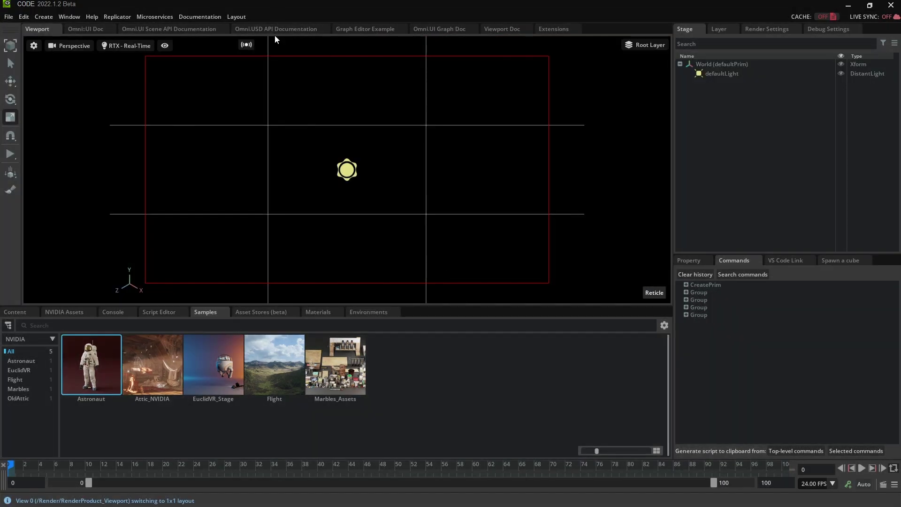
Add a Plane mesh and scale it up into a large floor.
left_click(43, 17)
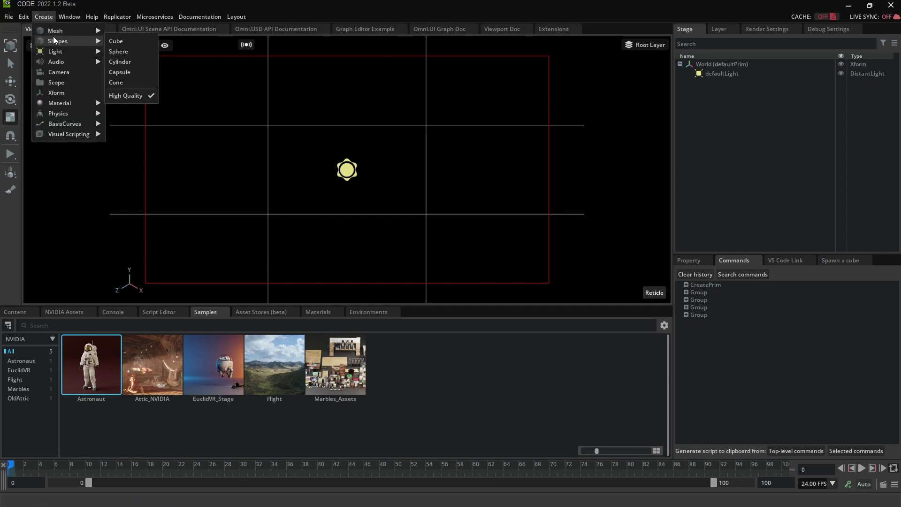
mouse_move(85, 30)
left_click(122, 73)
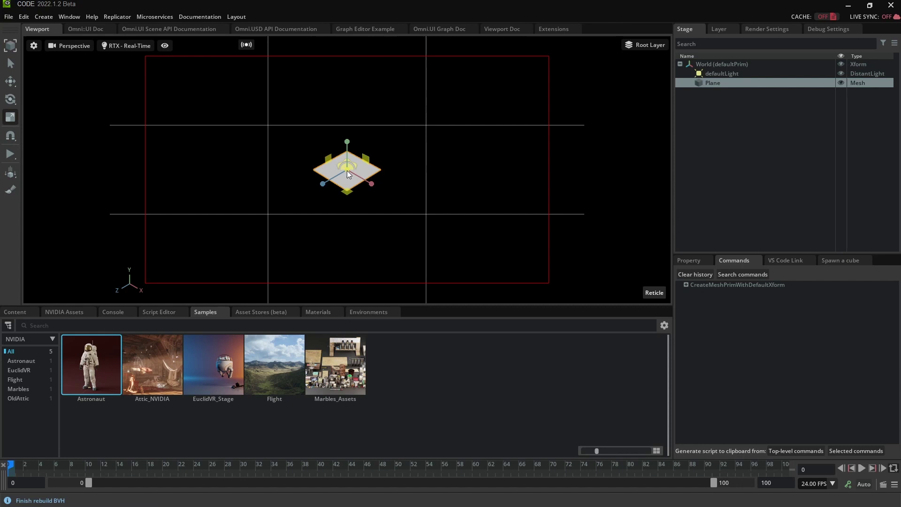
left_click_drag(347, 170, 388, 199)
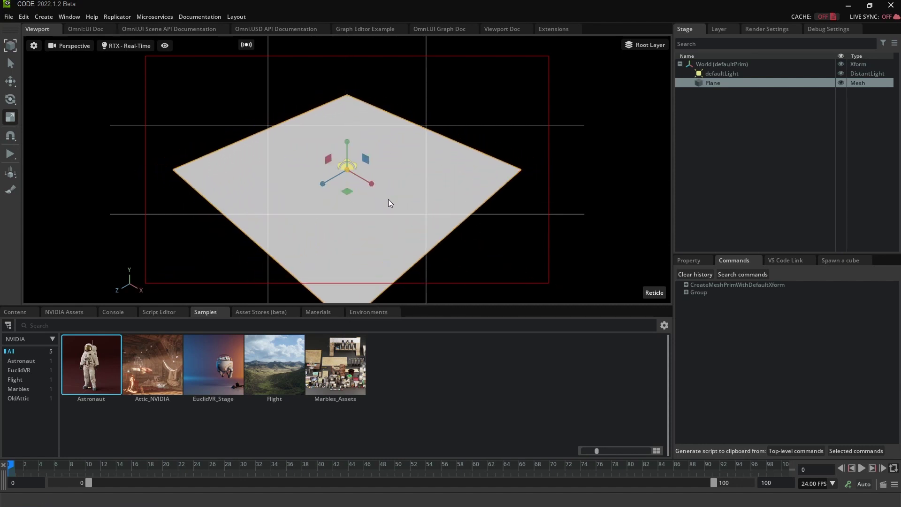
Add a Cube and move it up so it rests on the plane.
left_click(41, 17)
mouse_move(58, 42)
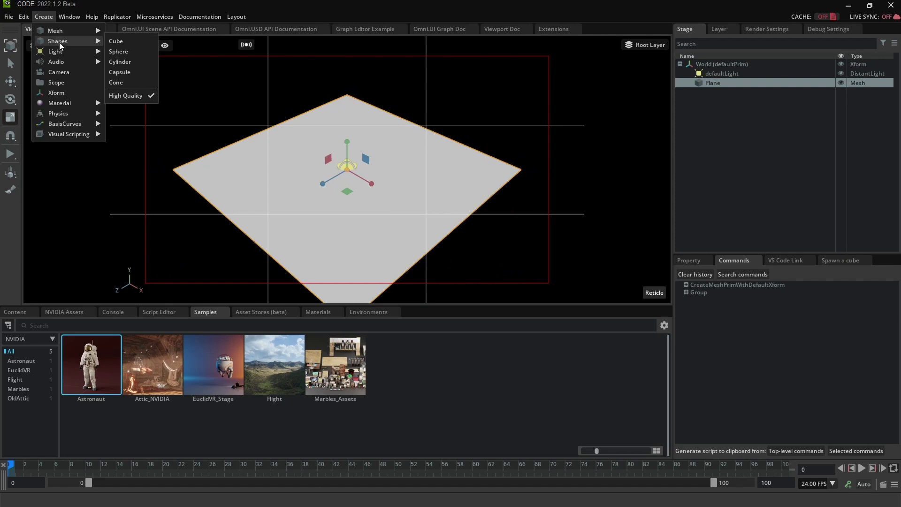
left_click(125, 41)
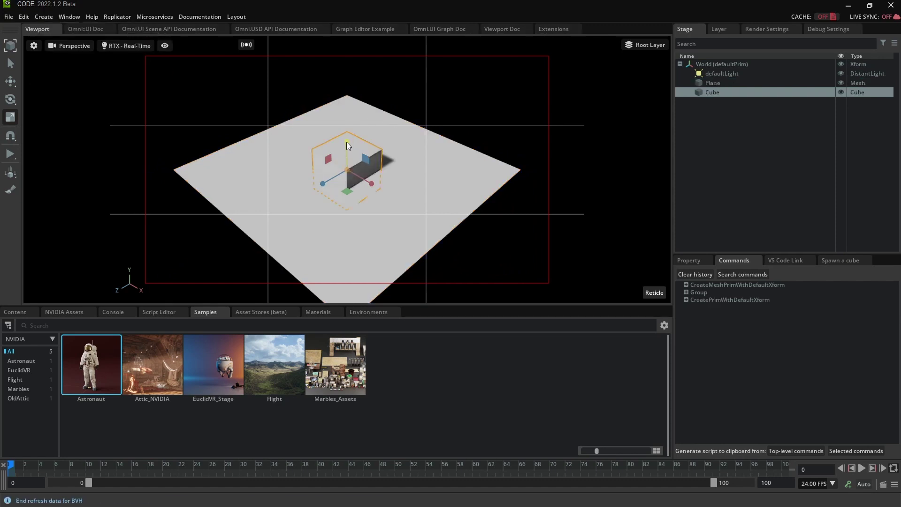
key("w")
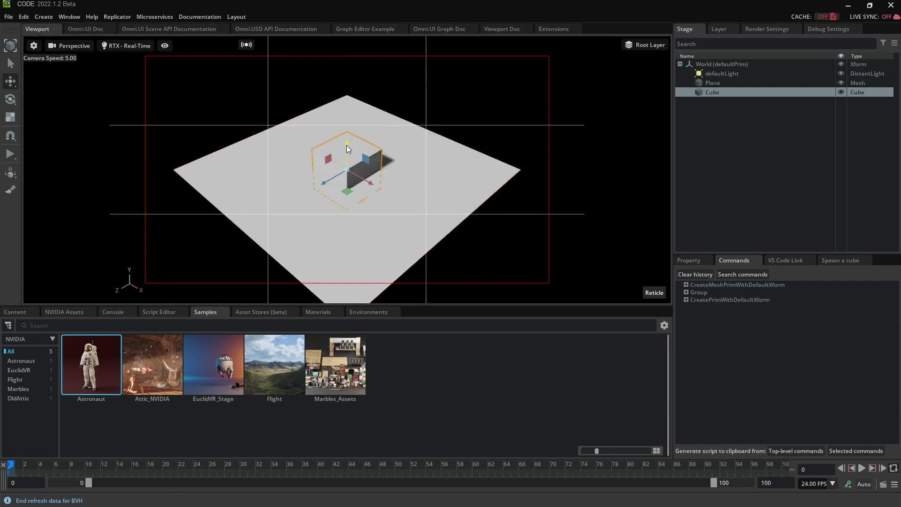
left_click_drag(347, 143, 346, 124)
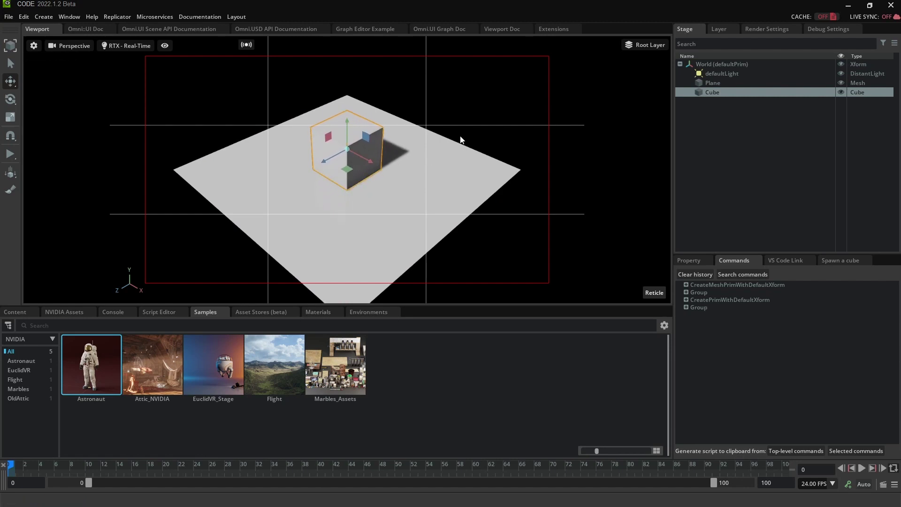
Hide the Action Safe frame and set Composition to Off in the viewport Reticle overlays.
left_click(655, 292)
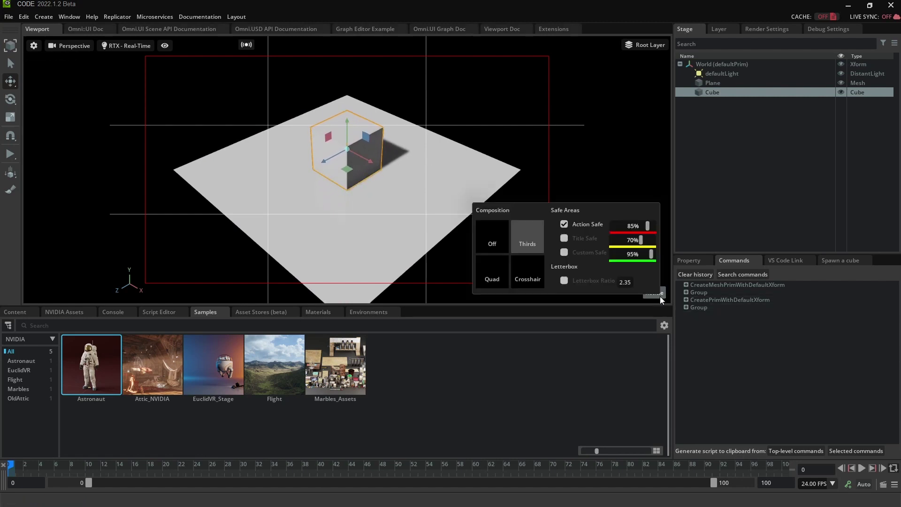
left_click(569, 224)
left_click(495, 229)
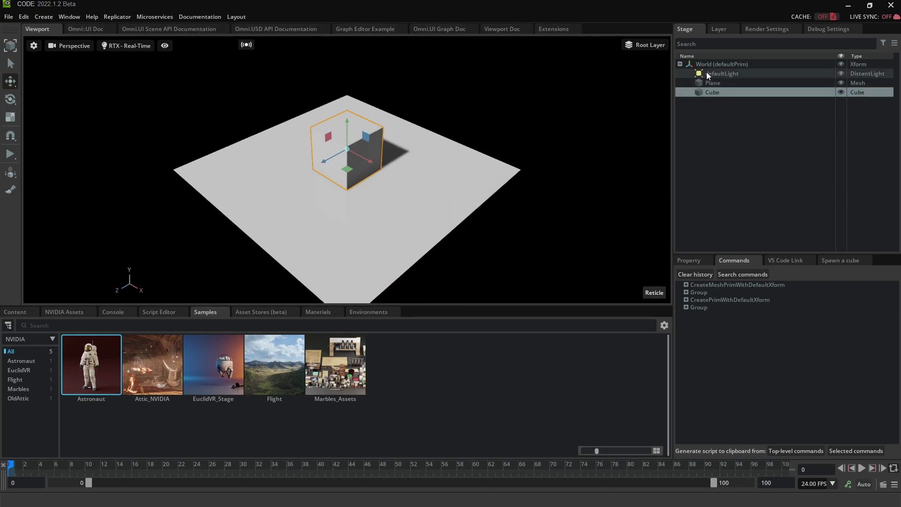
Delete the defaultLight from the stage.
left_click(722, 73)
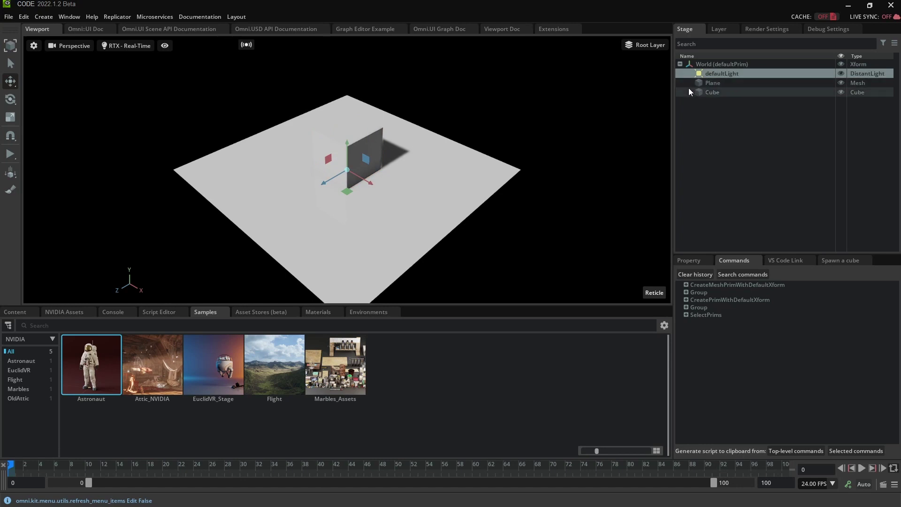
right_click(729, 73)
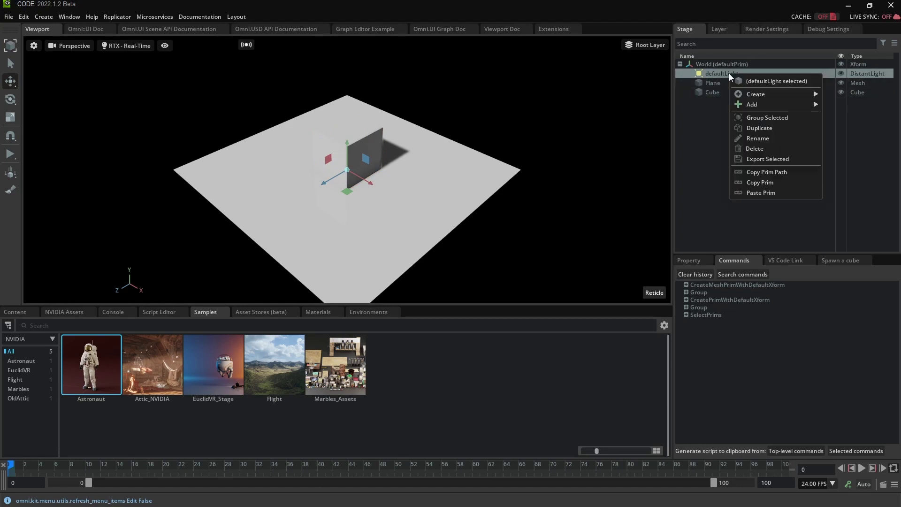
mouse_move(737, 108)
left_click(747, 148)
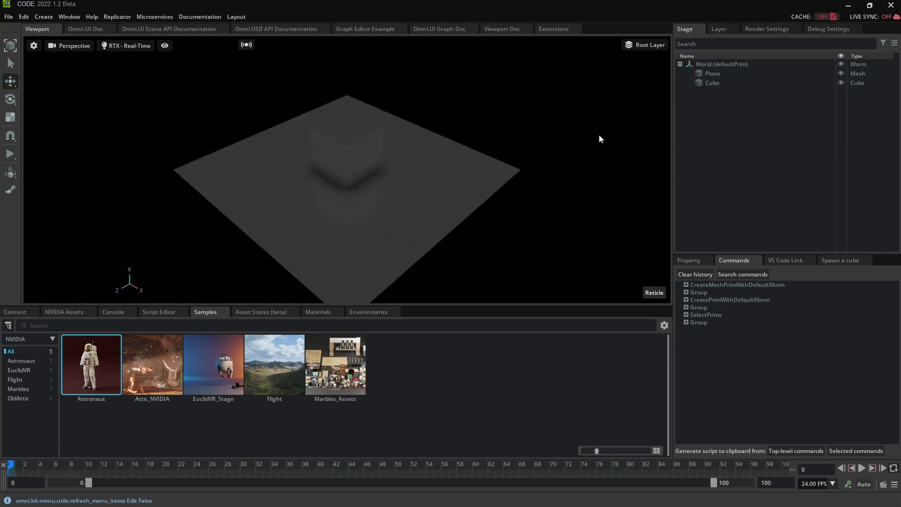
Add a Rect Light and position it beside the cube.
left_click(49, 17)
mouse_move(54, 51)
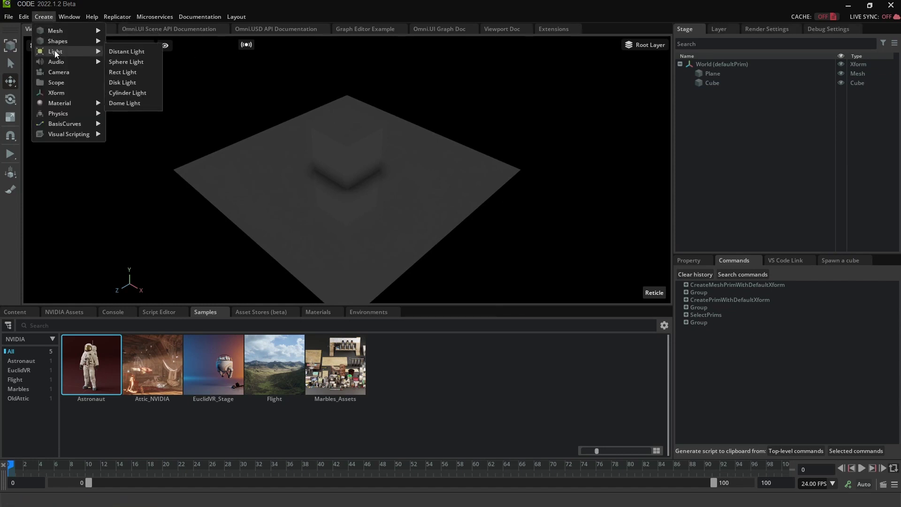
left_click(129, 73)
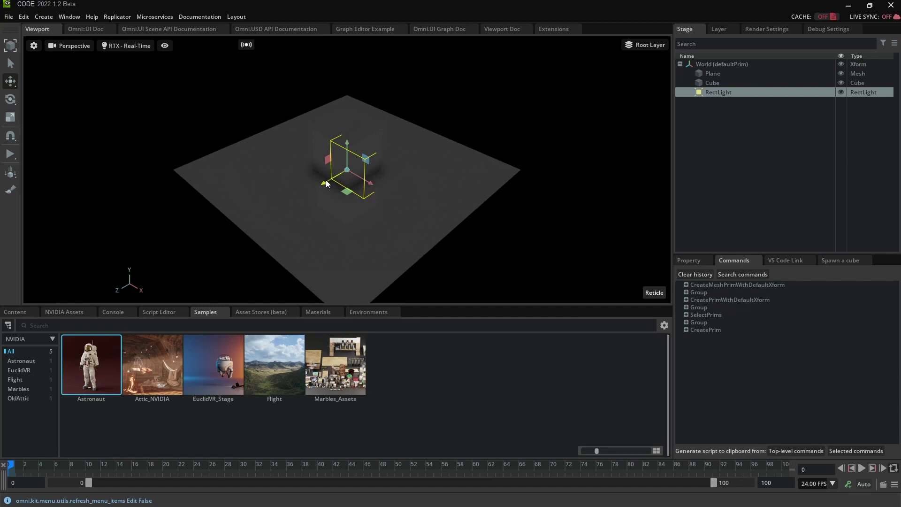
left_click_drag(327, 184, 270, 195)
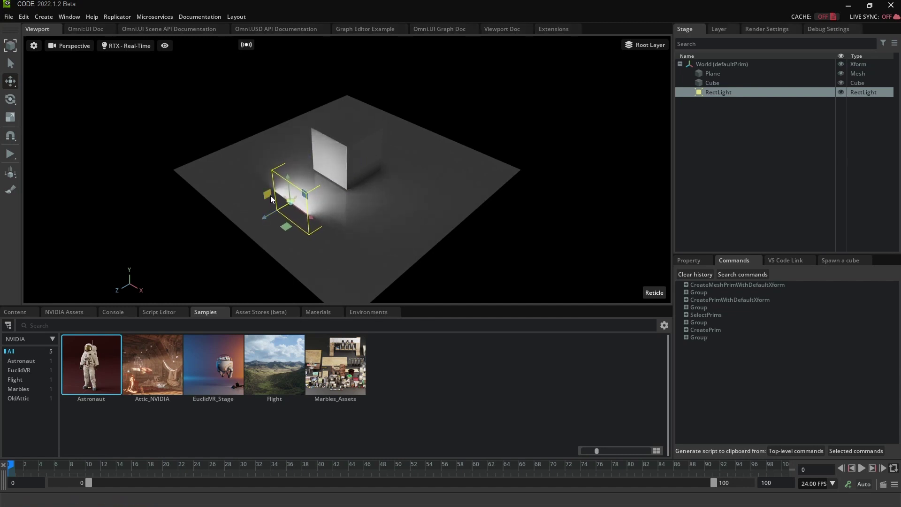
left_click_drag(311, 218, 297, 204)
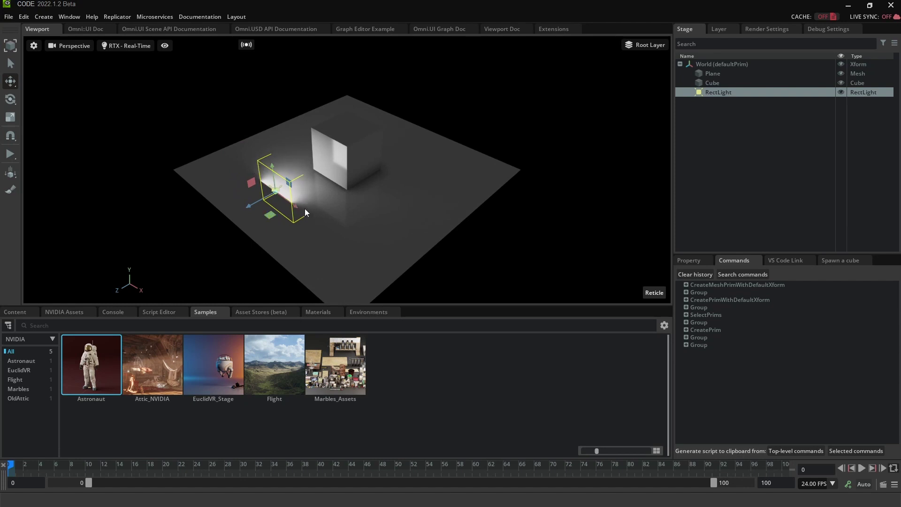
left_click_drag(297, 207, 275, 195)
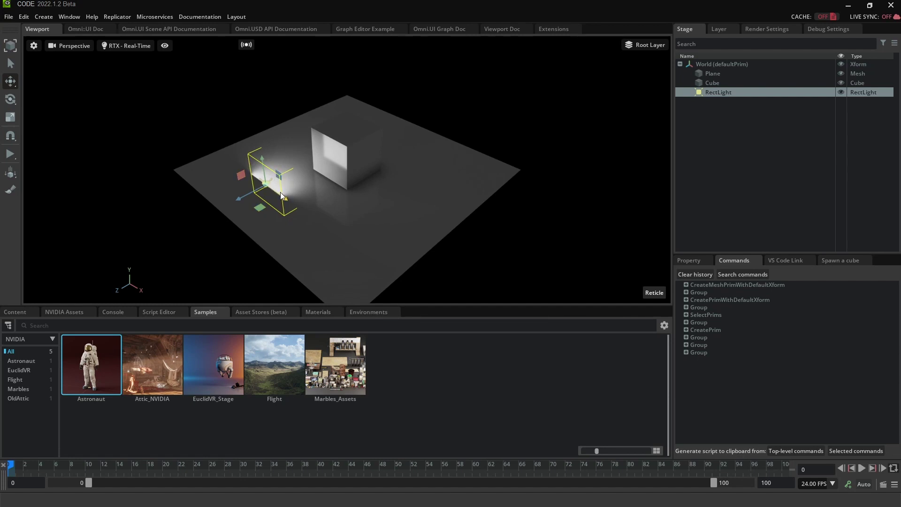
Resize the rect light into a tall rectangle and show its properties.
mouse_move(280, 193)
left_mouse_down()
mouse_move(316, 218)
mouse_move(277, 199)
mouse_move(292, 207)
mouse_move(281, 198)
mouse_move(303, 175)
mouse_move(381, 175)
mouse_move(304, 175)
mouse_move(284, 192)
mouse_move(334, 174)
mouse_move(302, 168)
mouse_move(295, 177)
mouse_move(323, 177)
mouse_move(272, 189)
mouse_move(283, 187)
mouse_move(275, 181)
left_mouse_up()
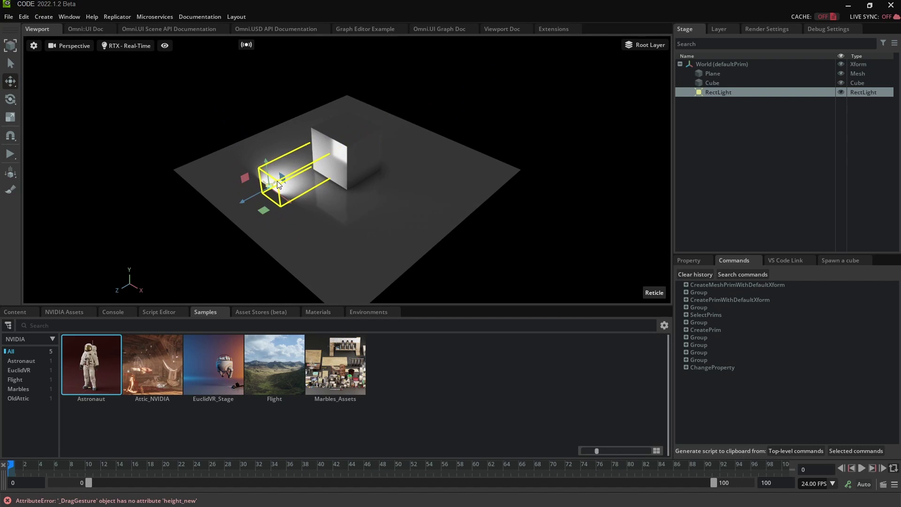
left_click_drag(278, 183, 312, 165)
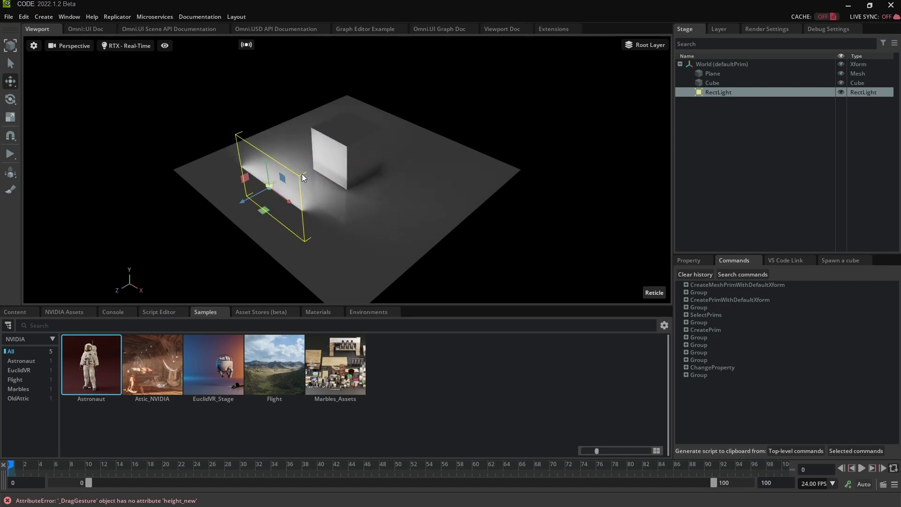
left_click_drag(302, 174, 339, 169)
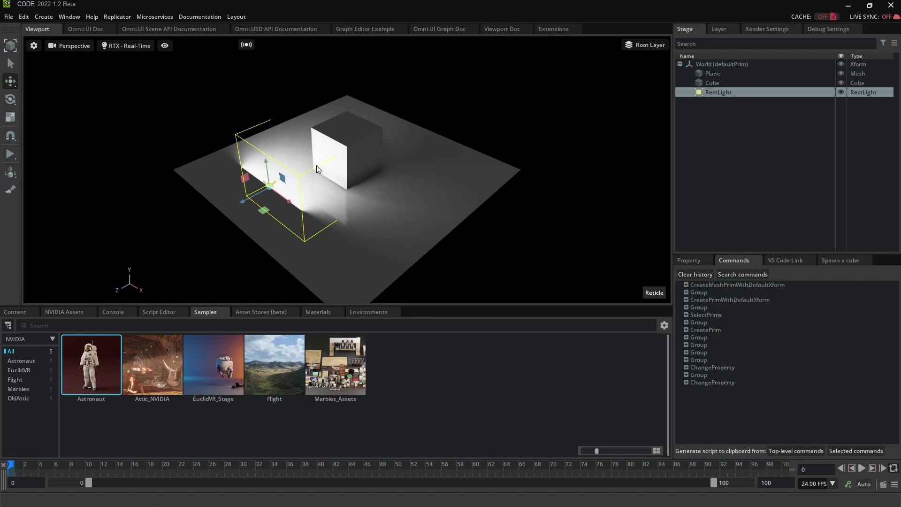
left_click_drag(315, 165, 300, 182)
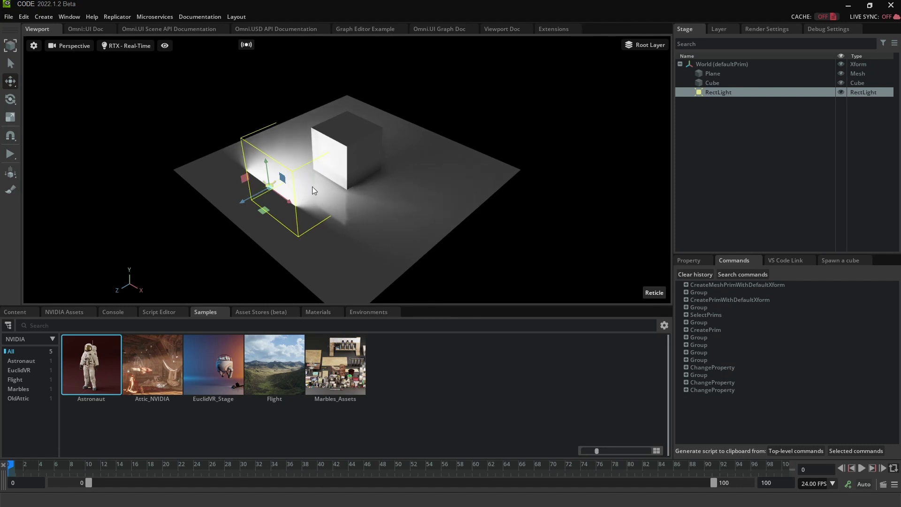
left_click(687, 260)
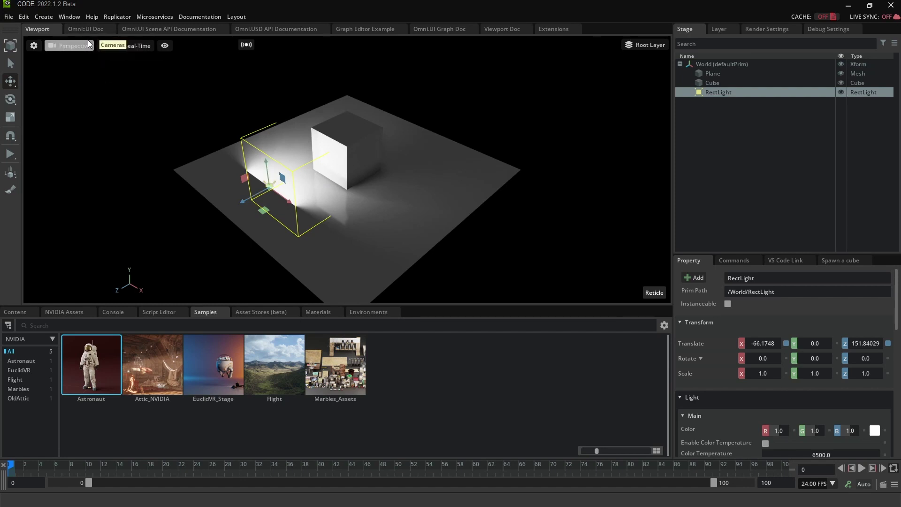
With the cube selected, search 'object' and enable OMNI UI SCENE OBJECT INFO EXAMPLE.
left_click(345, 134)
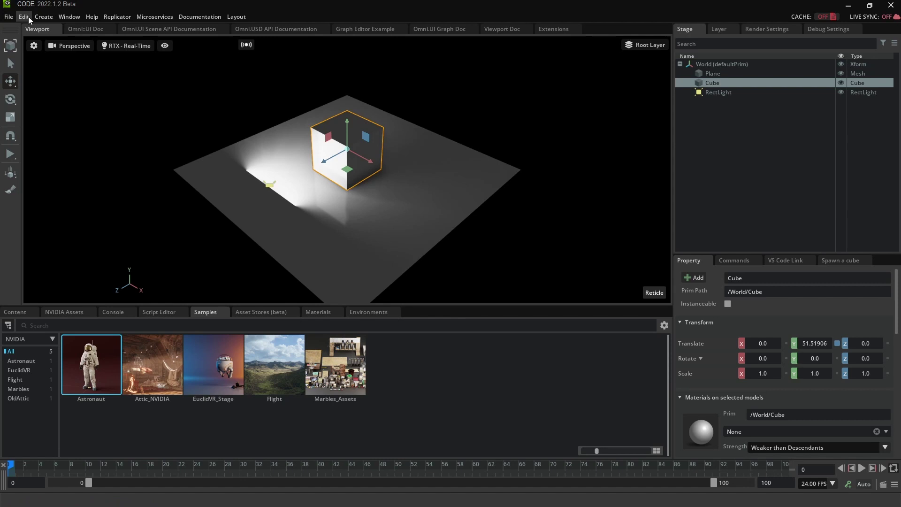
left_click(559, 28)
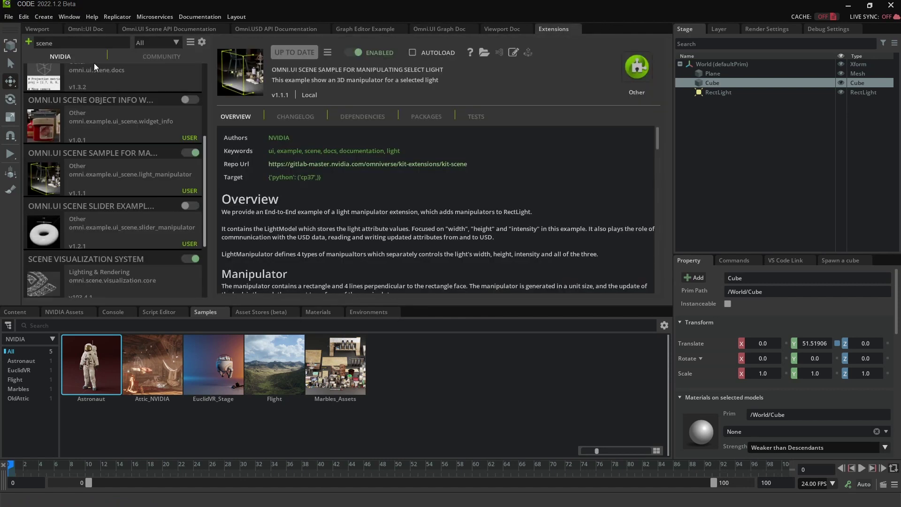
scroll(101, 88, "up", 5)
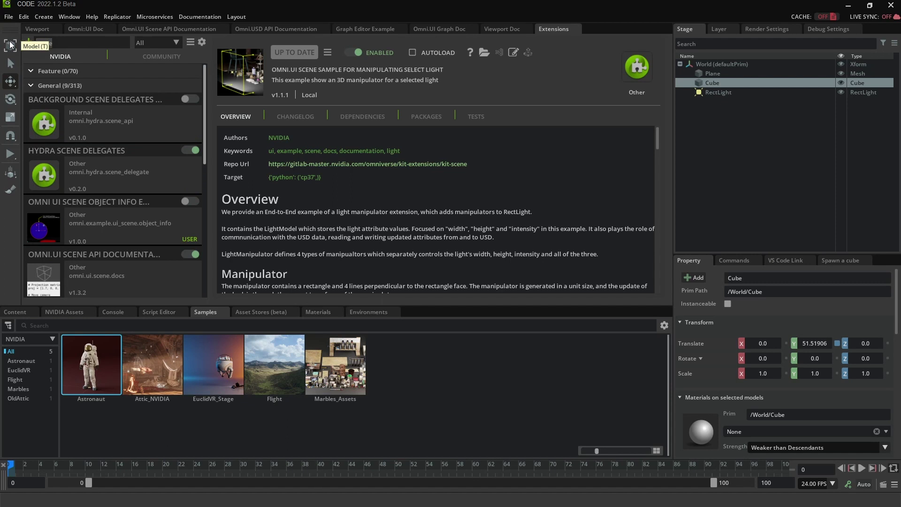
key("BackSpace")
type("object")
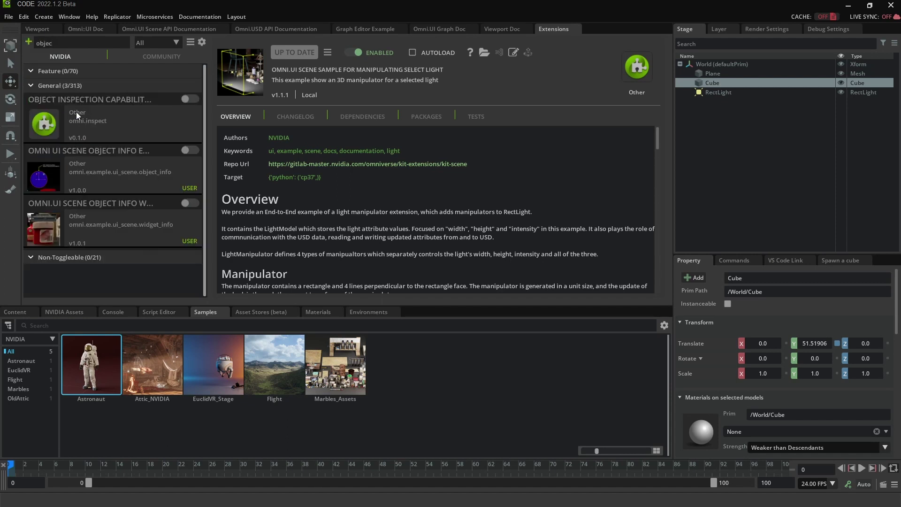
left_click(131, 166)
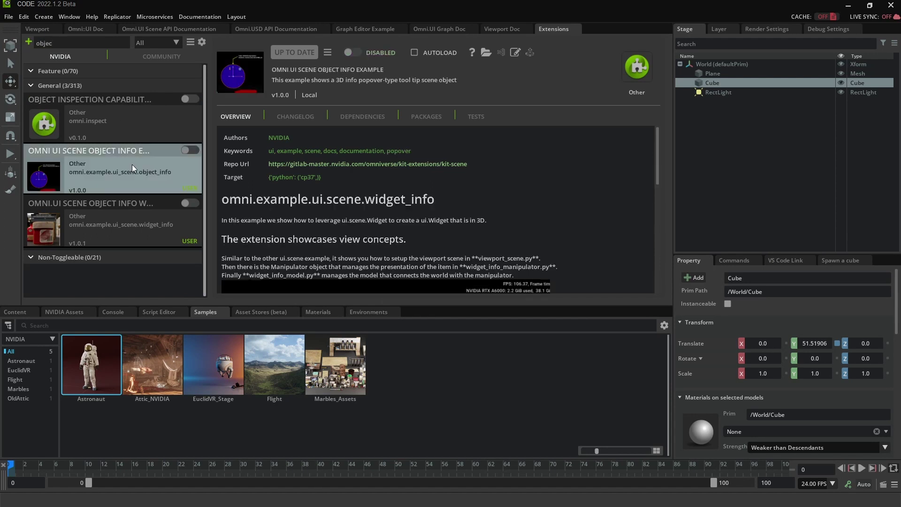
left_click(197, 150)
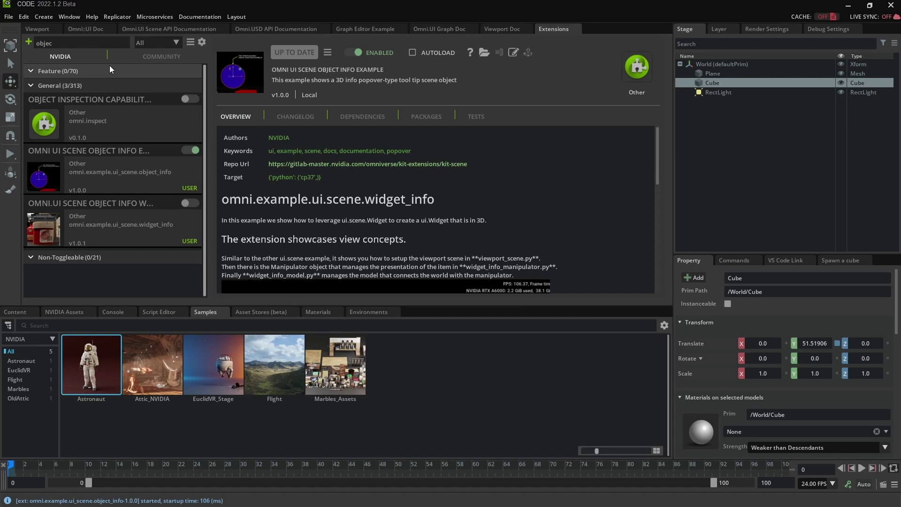
left_click(43, 30)
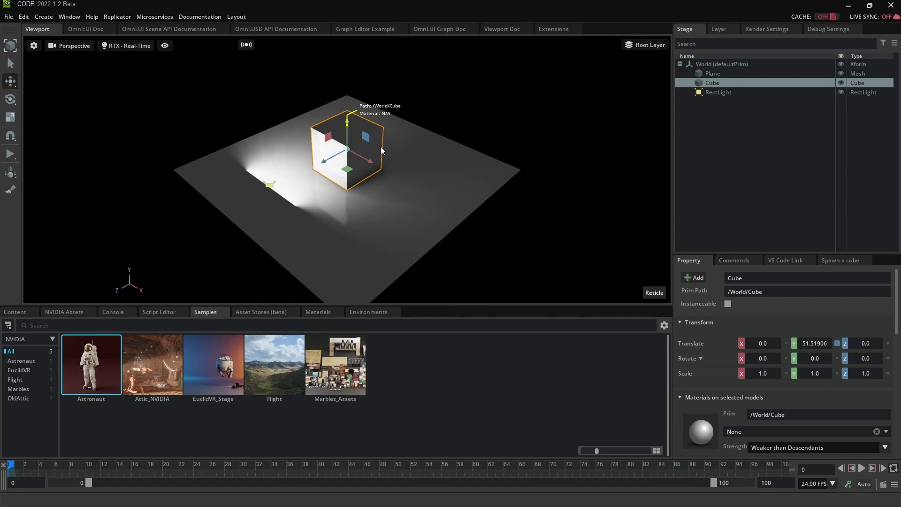
Select the cube, then the plane, so the callout shows Path /World/Plane and Material N/A.
left_click(409, 204)
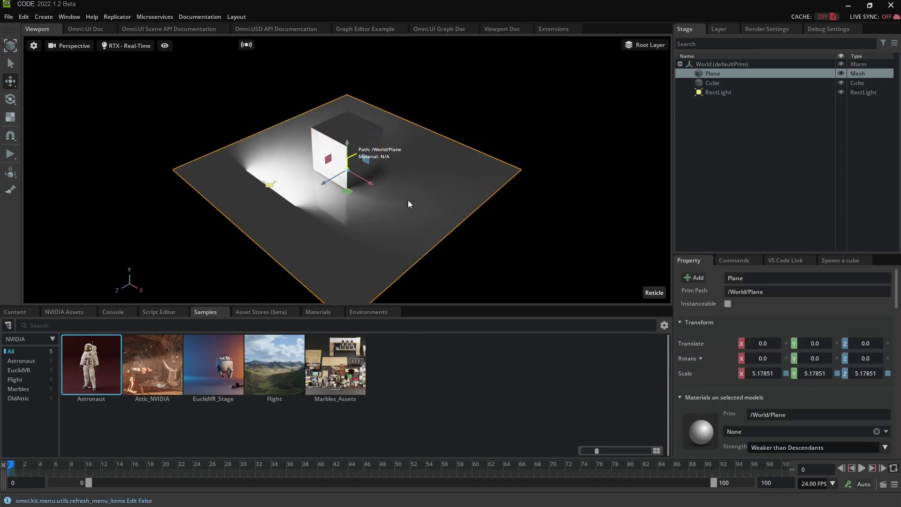
left_click(269, 184)
left_click(369, 143)
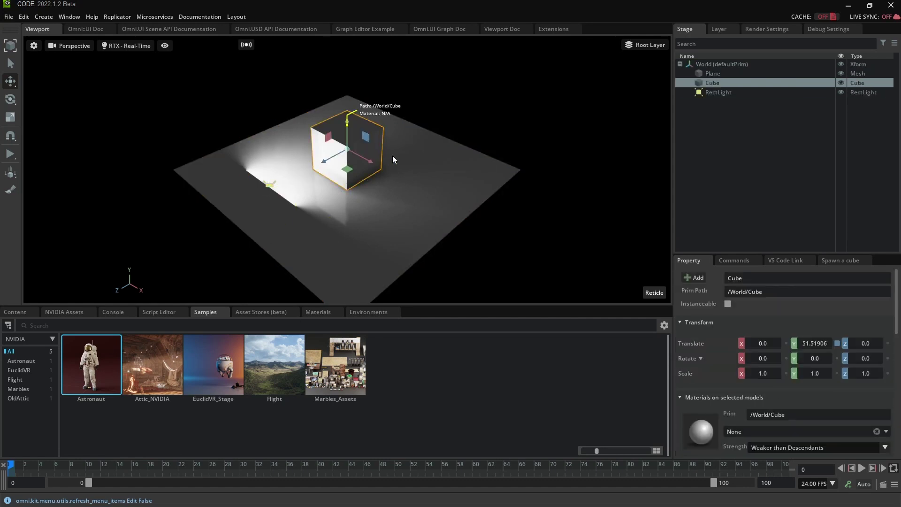
left_click(446, 176)
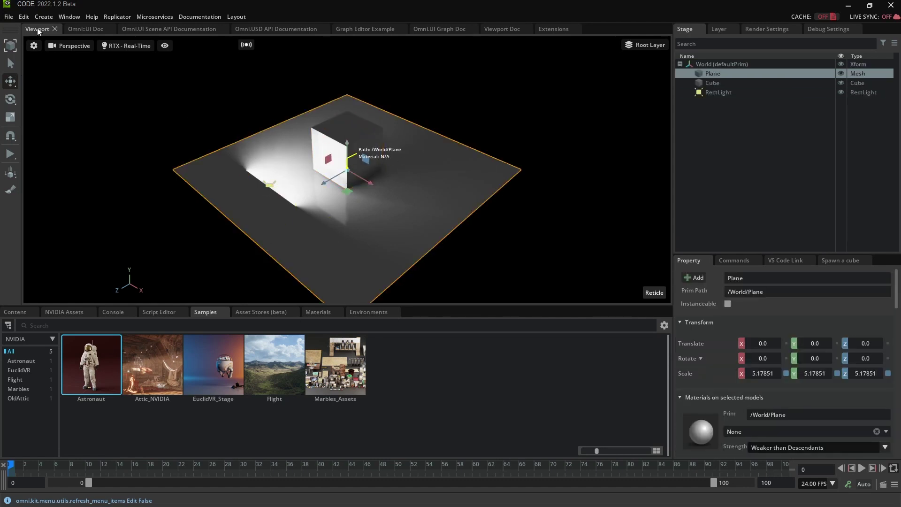
Disable the object info example and enable the slider example found by searching 'slider'.
left_click(564, 28)
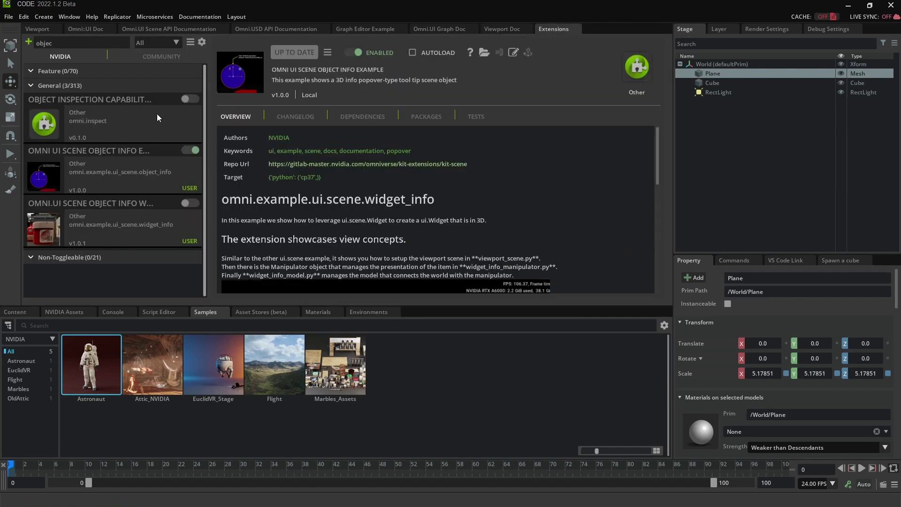
left_click(190, 150)
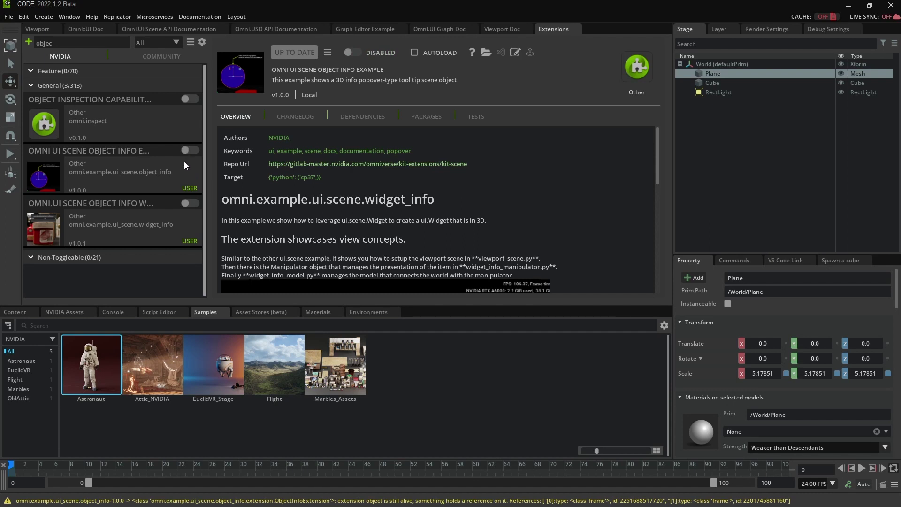
left_click_drag(54, 43, 19, 41)
type("slider")
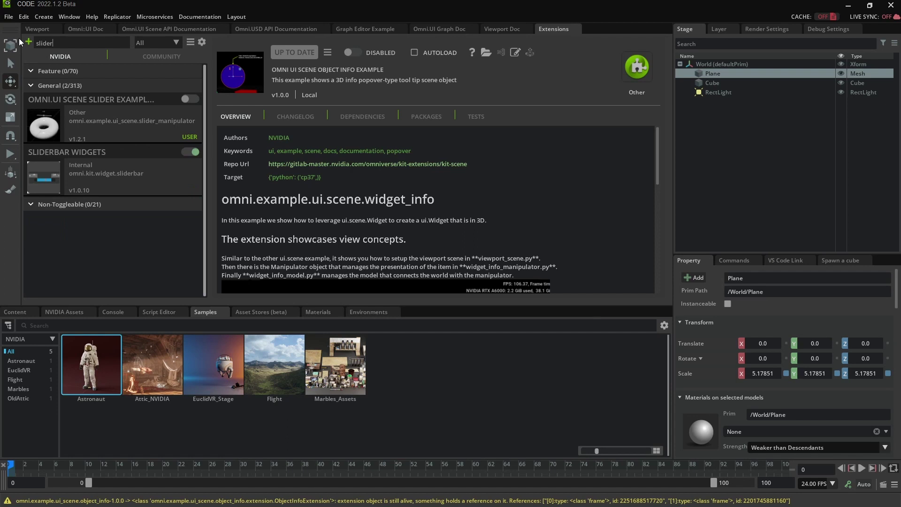
left_click(191, 100)
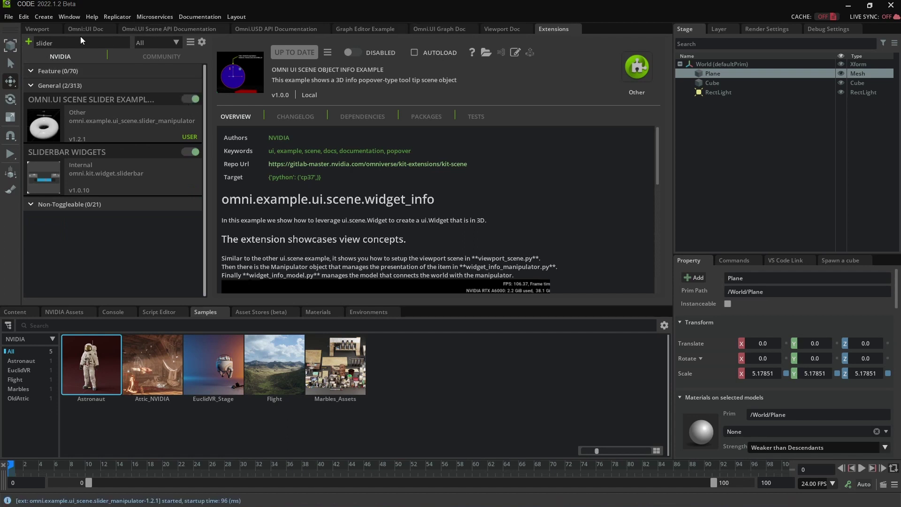
left_click(44, 29)
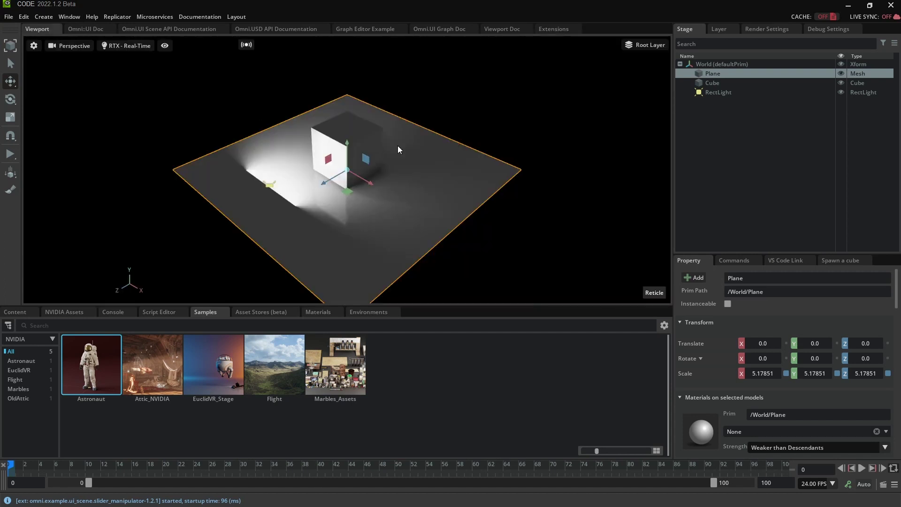
Drag the cube's slider manipulator to scale it to 1.64234 on every axis.
left_click(365, 125)
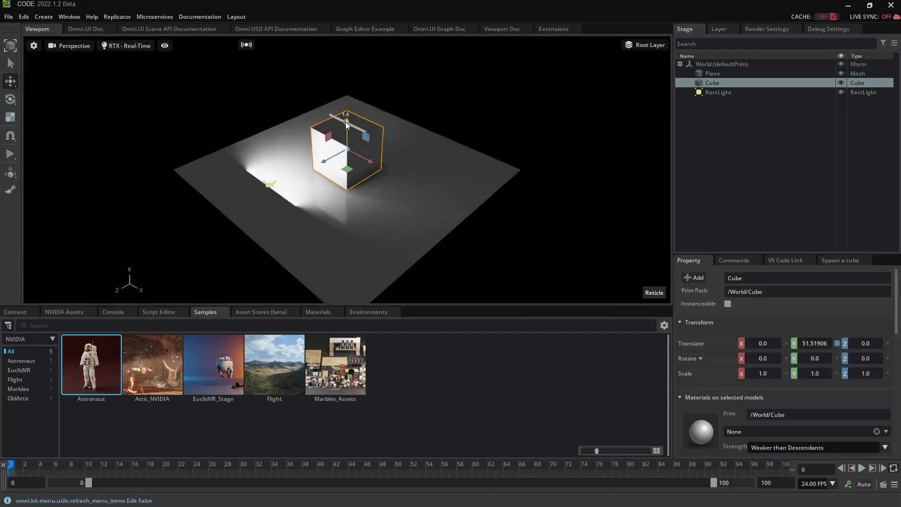
left_click_drag(346, 122, 361, 136)
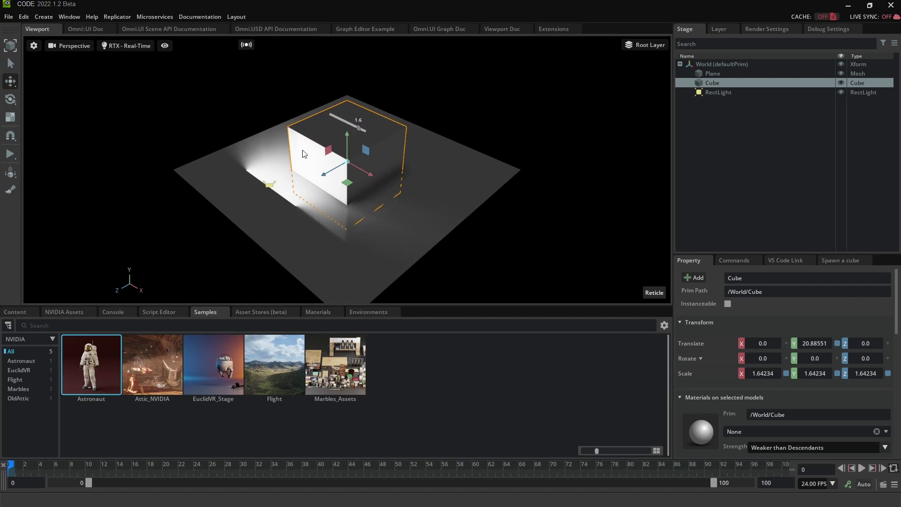
left_click(554, 29)
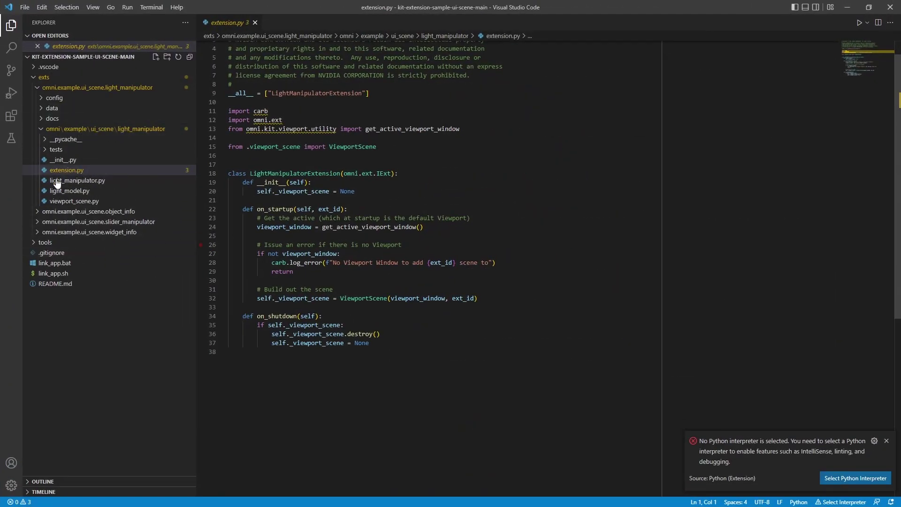
Expand the slider_manipulator example's omni folder and read slider_extension.py, then slider_manipulator.py.
left_click(39, 224)
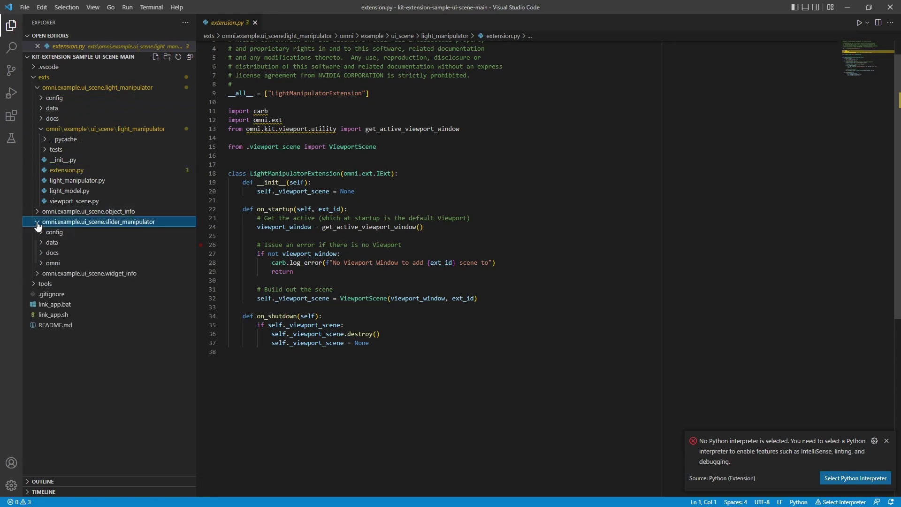
left_click(42, 264)
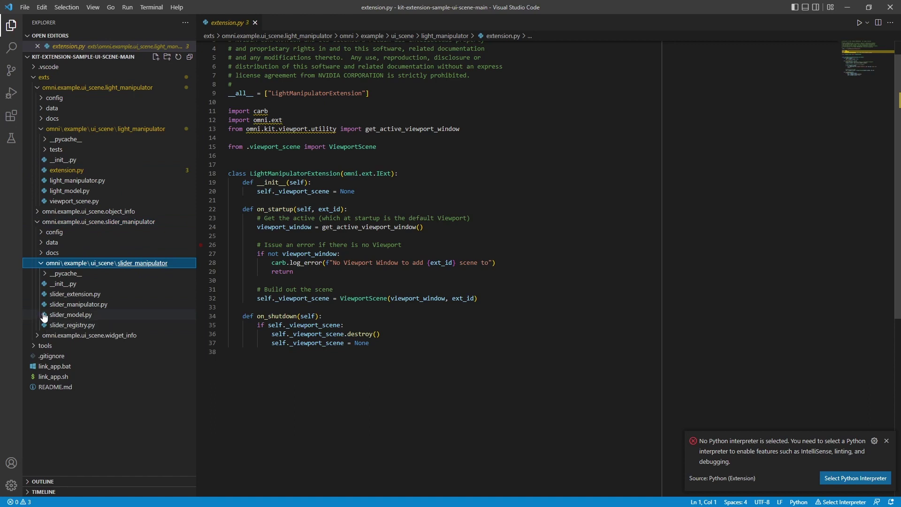
left_click(68, 294)
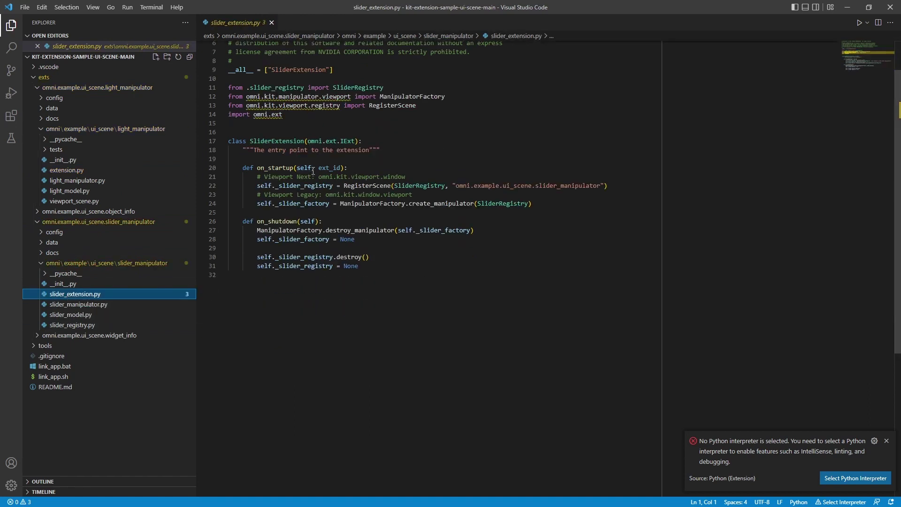
left_click(75, 305)
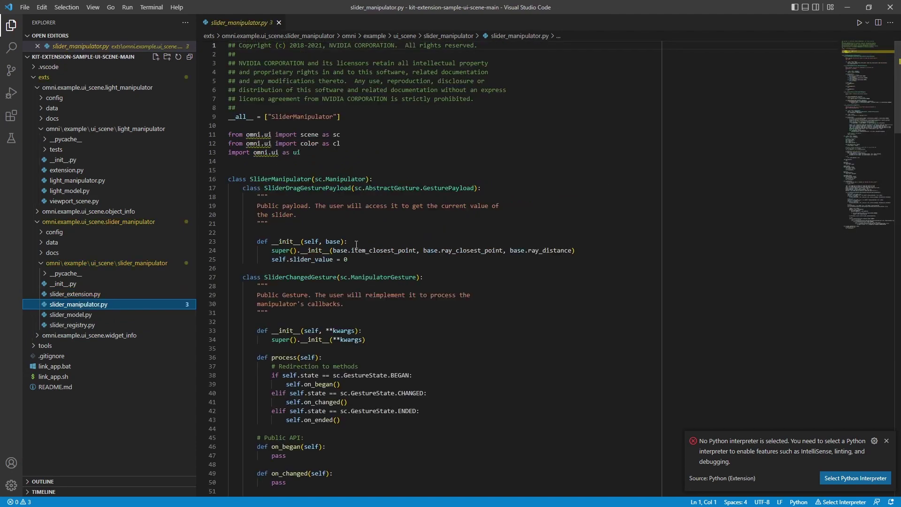
scroll(346, 254, "down", 13)
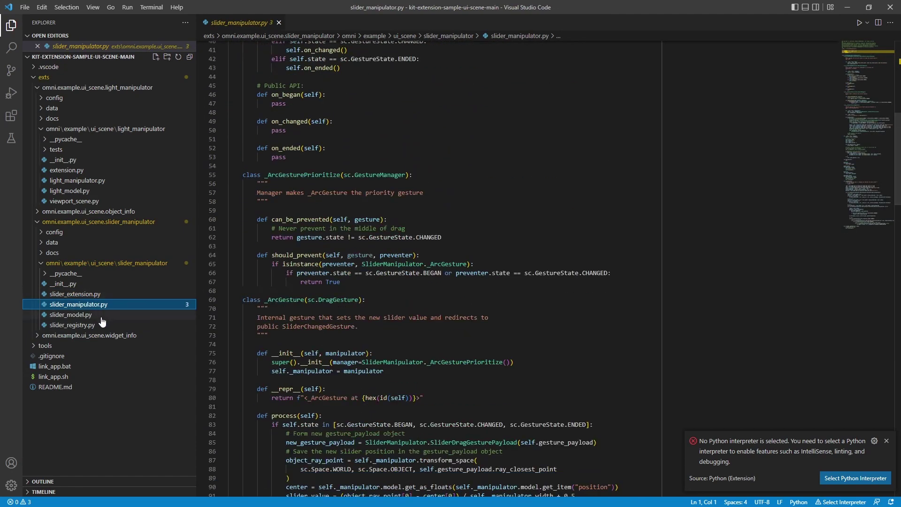
Minimize VS Code and disable the slider example extension in Omniverse.
left_click(869, 8)
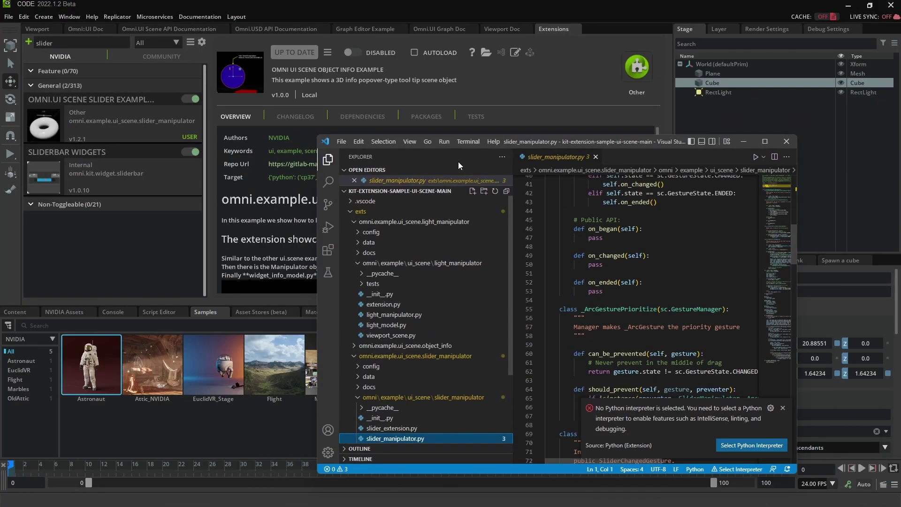
key("alt+Tab")
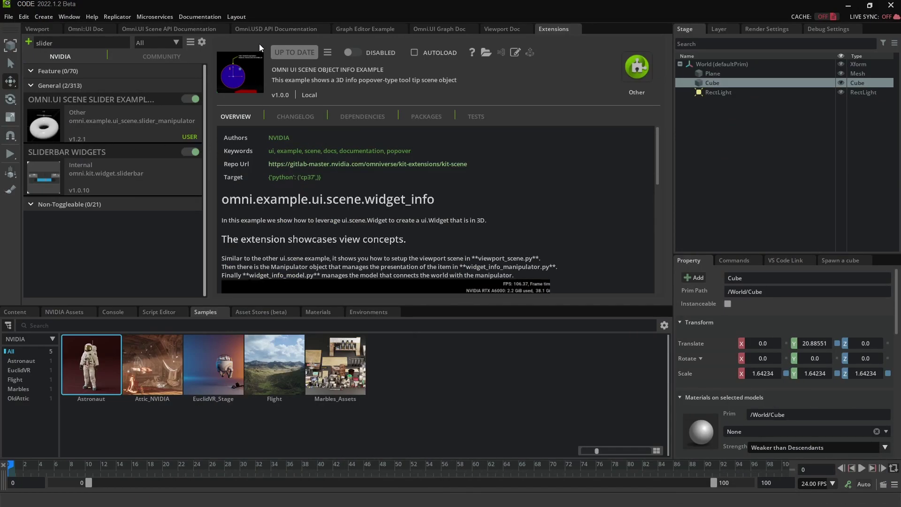
left_click(190, 99)
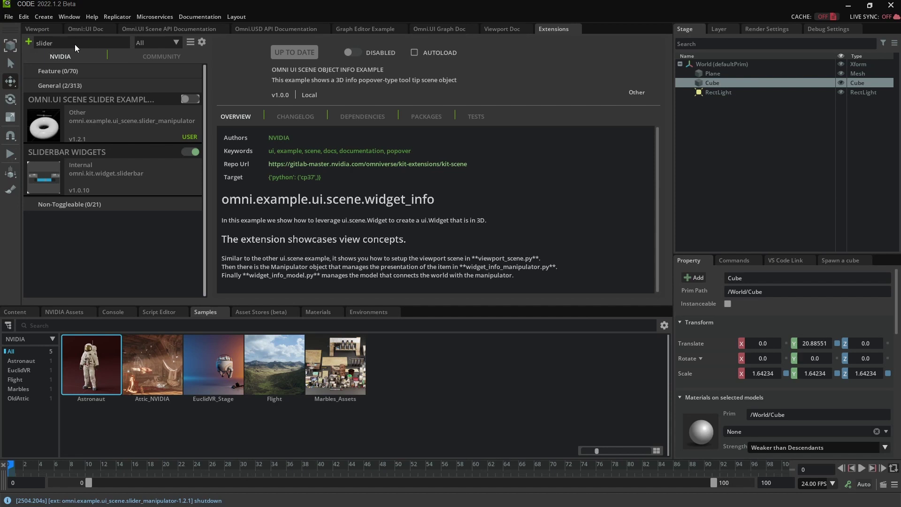
Search 'widget ui' and enable the omni.example.ui_scene.widget_info extension.
key("ctrl+a")
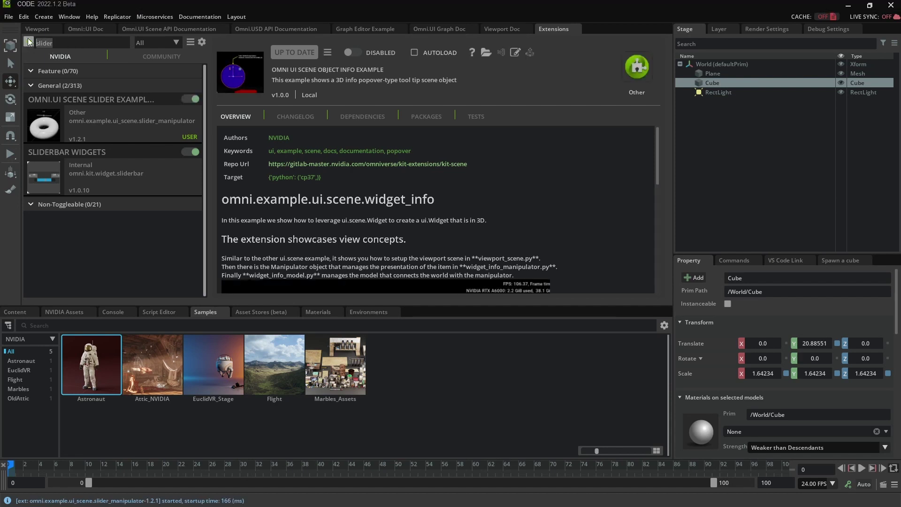
type("widget")
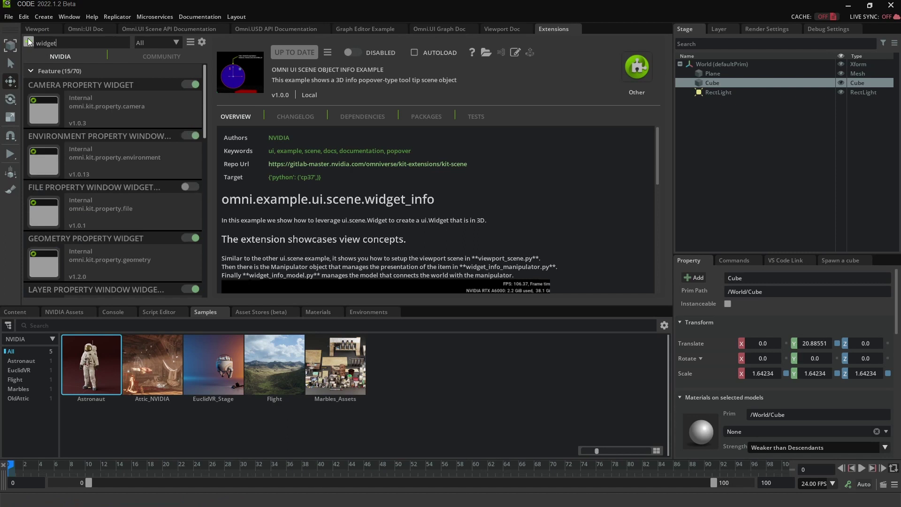
scroll(112, 97, "down", 8)
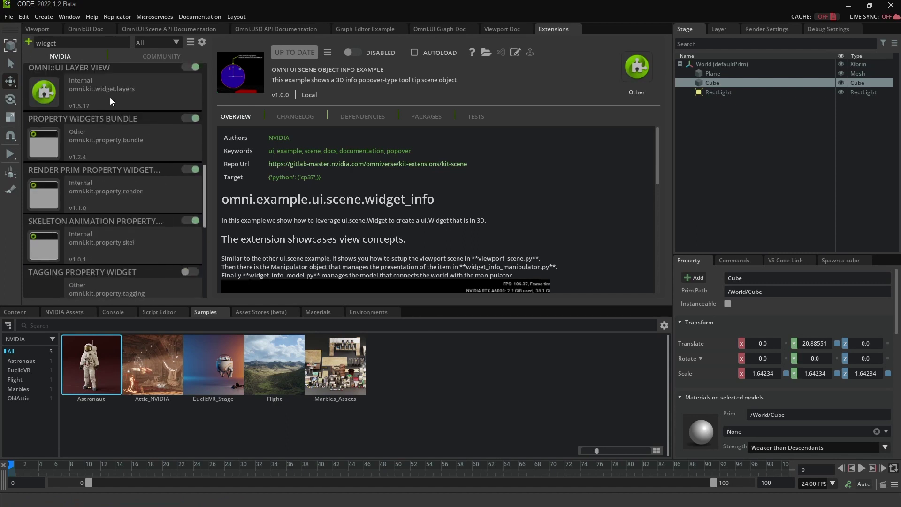
scroll(109, 98, "down", 6)
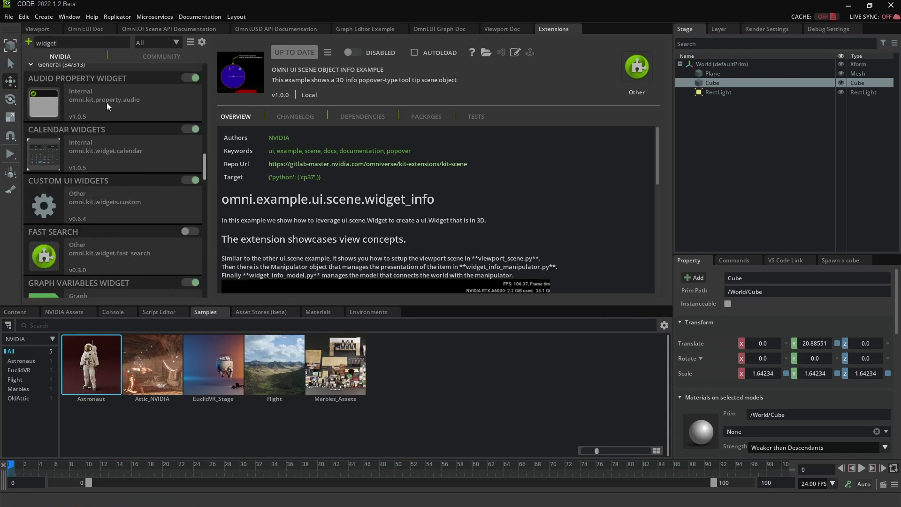
scroll(107, 106, "down", 7)
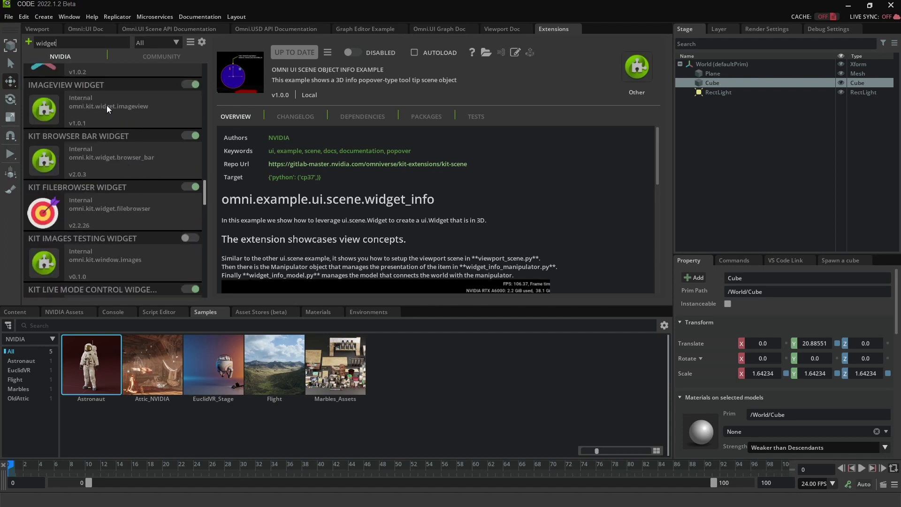
scroll(106, 105, "down", 2)
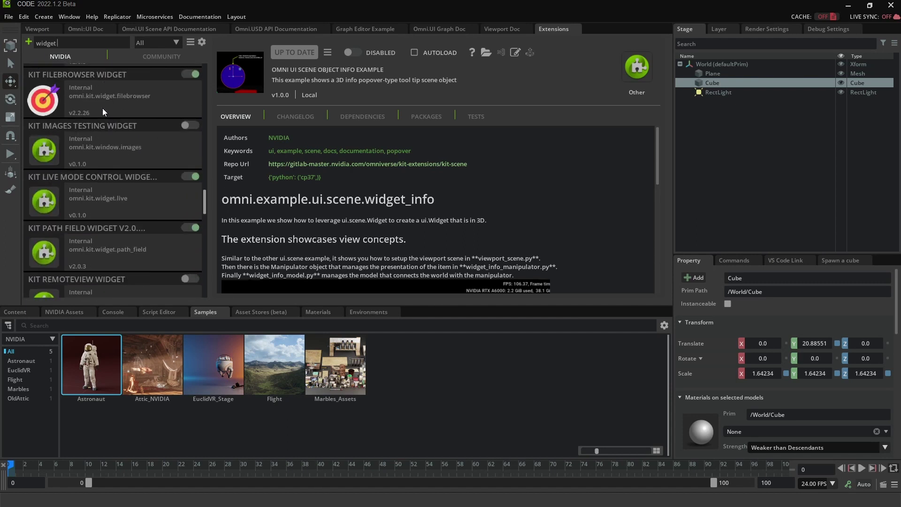
type("ui")
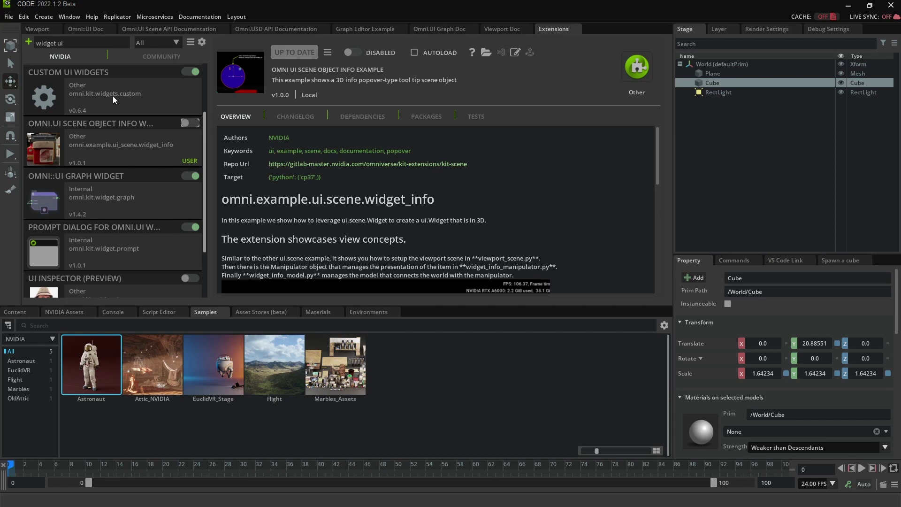
left_click(190, 123)
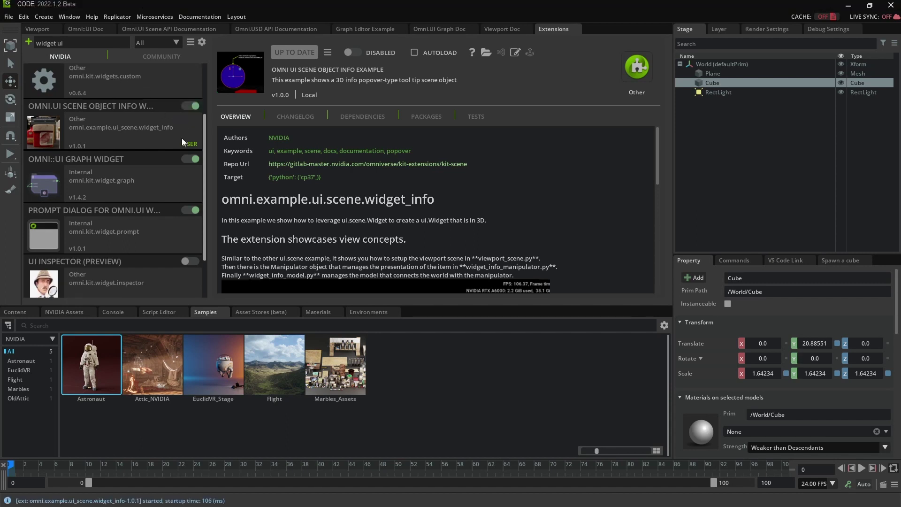
Return to the Viewport to see the 'Hello world, I am a scene.Widget!' panel for /World/Cube.
left_click(42, 29)
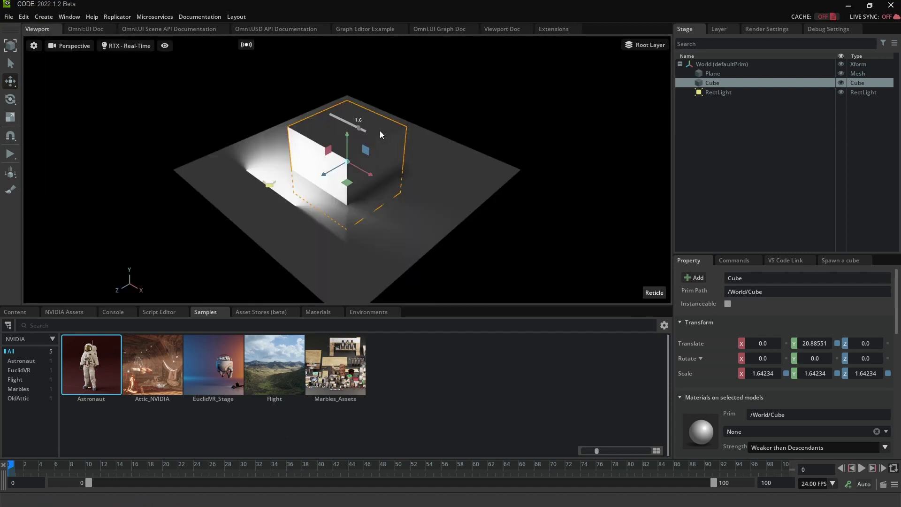